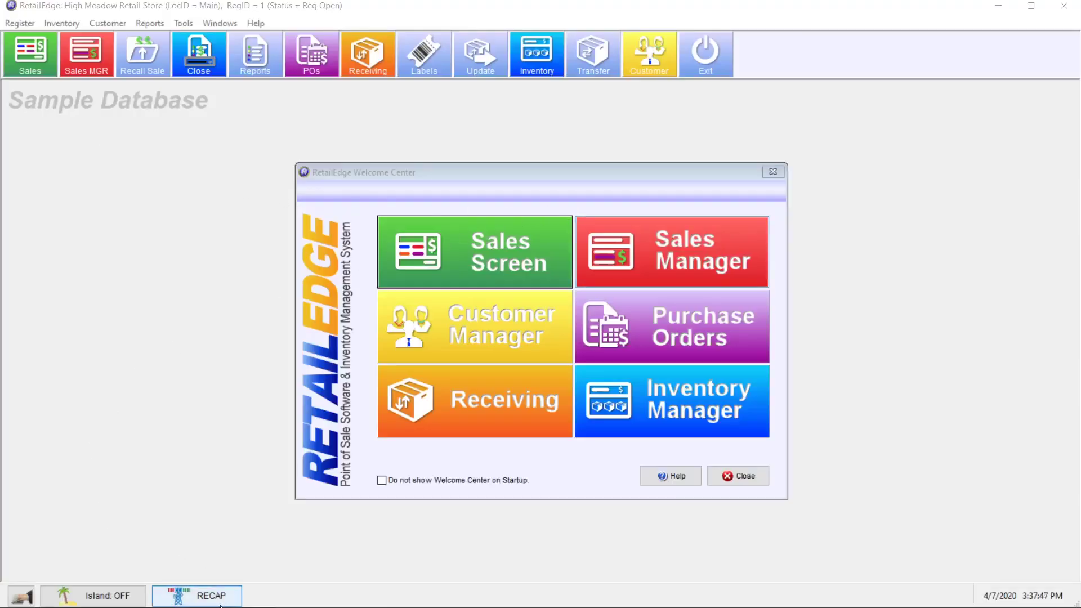
- Open the Shopify Integration Settings dialog from RECAP's Shopify tile
click(219, 601)
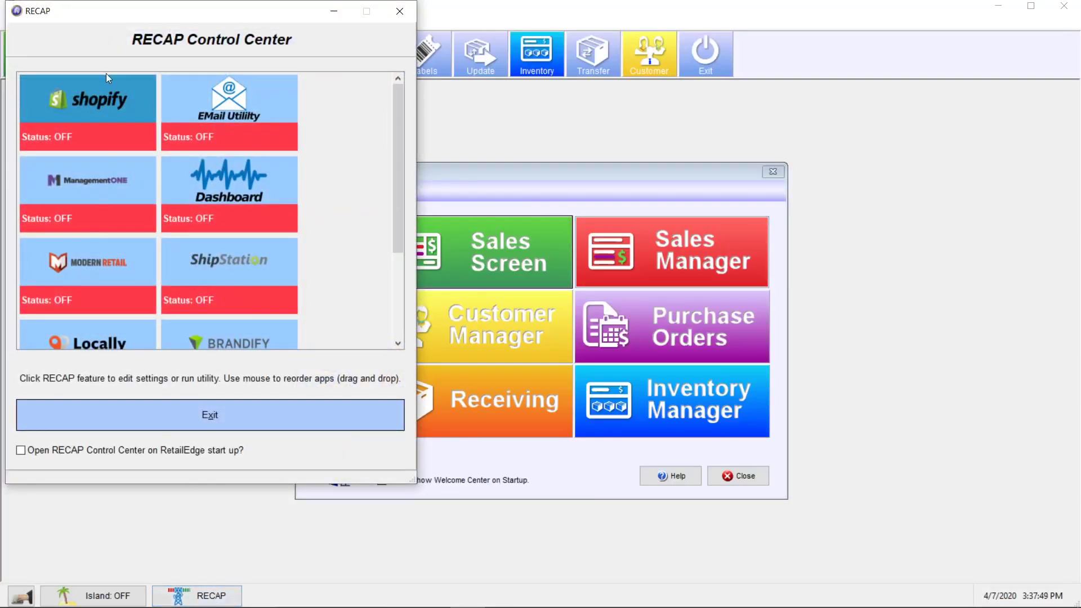
click(104, 105)
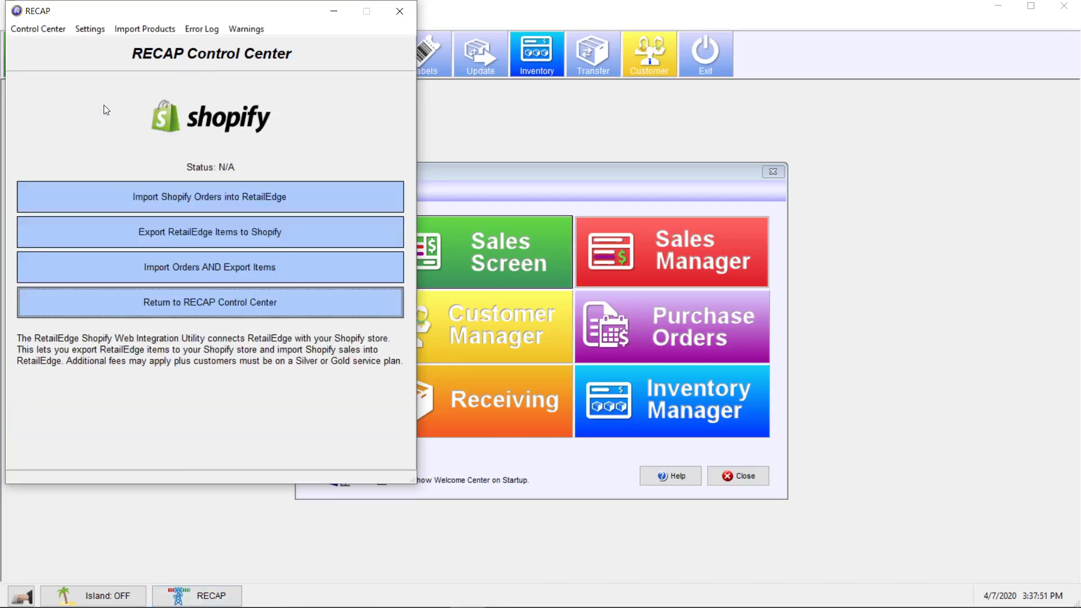
click(92, 29)
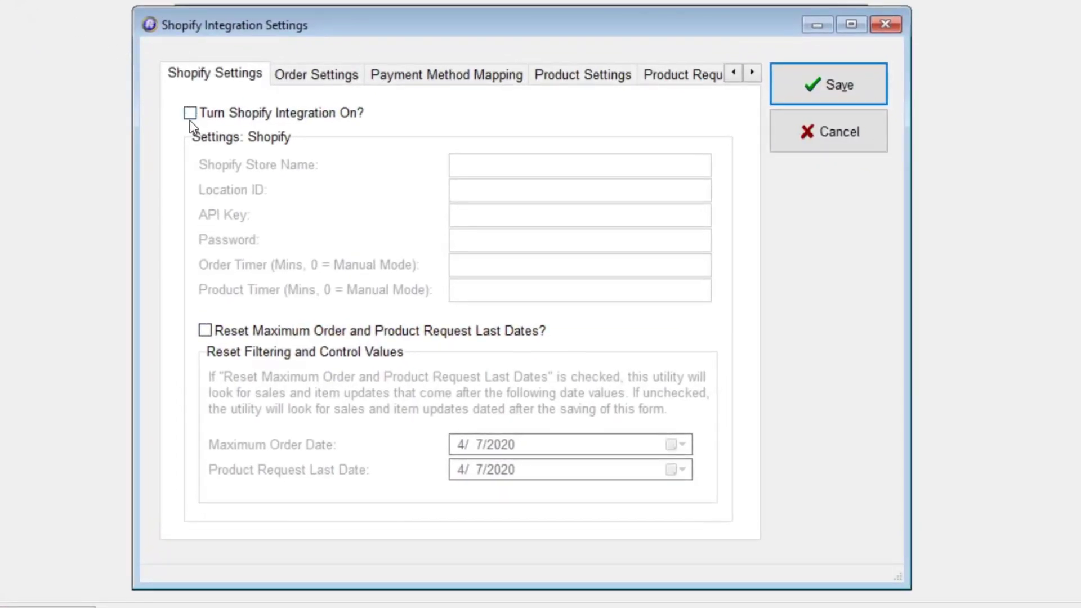
- Turn on the Shopify integration and paste in the store name and location ID
click(193, 117)
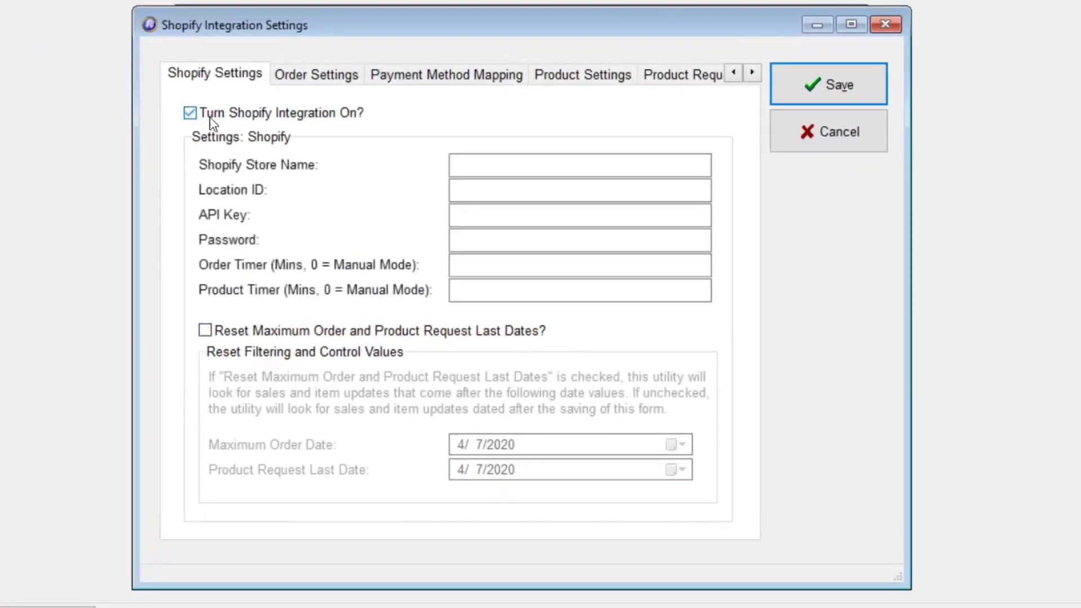
click(512, 172)
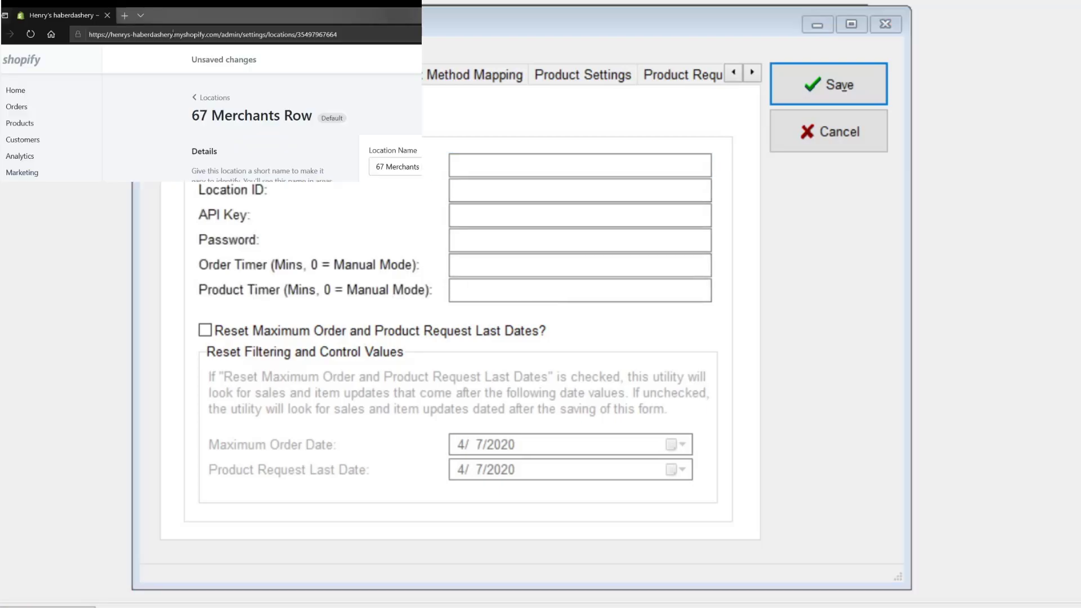
click(479, 167)
text(henrys-haberdashery)
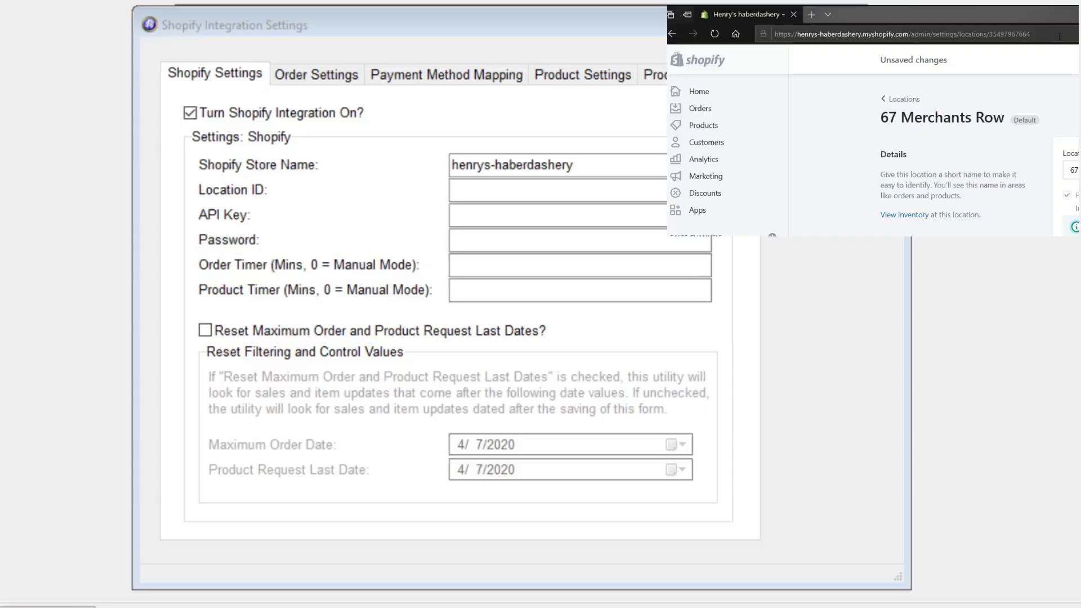
click(505, 192)
key(ctrl+v)
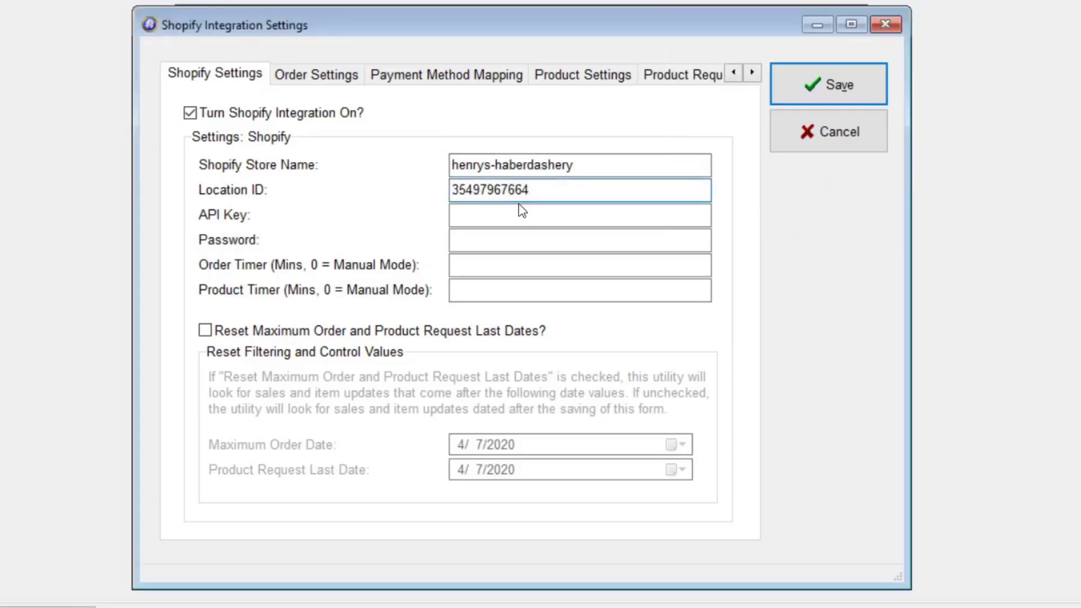
- Paste the Shopify API key and account password into their fields
key(alt+Tab)
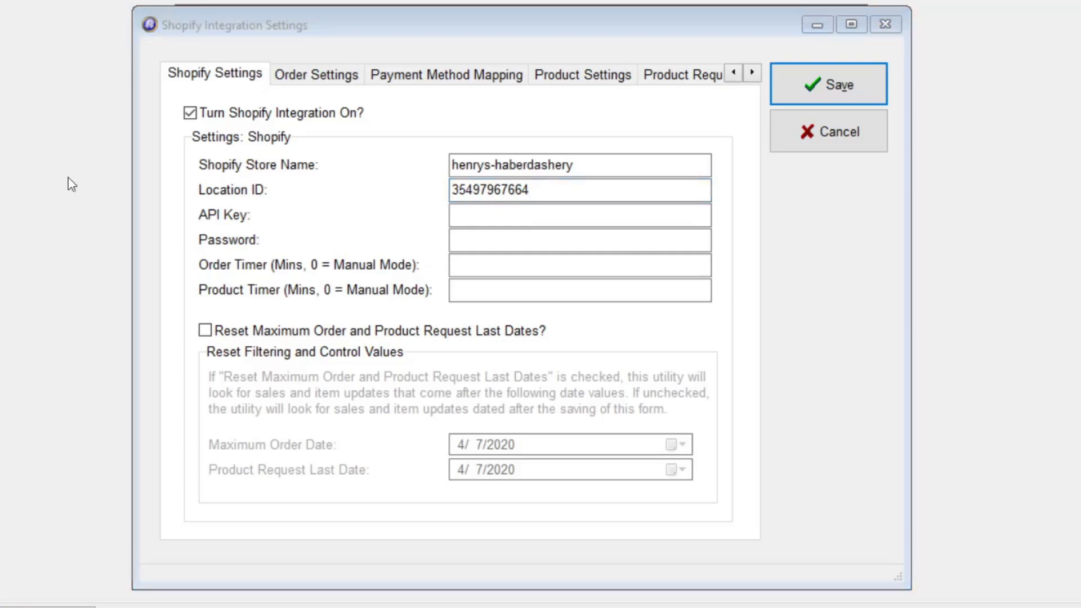
click(503, 216)
key(ctrl+v)
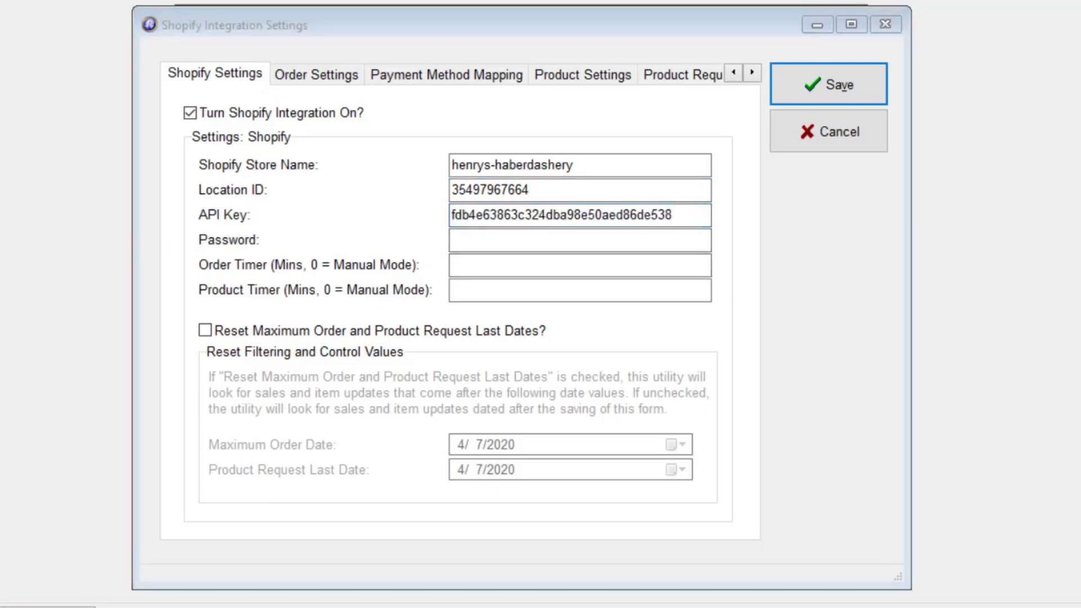
click(526, 241)
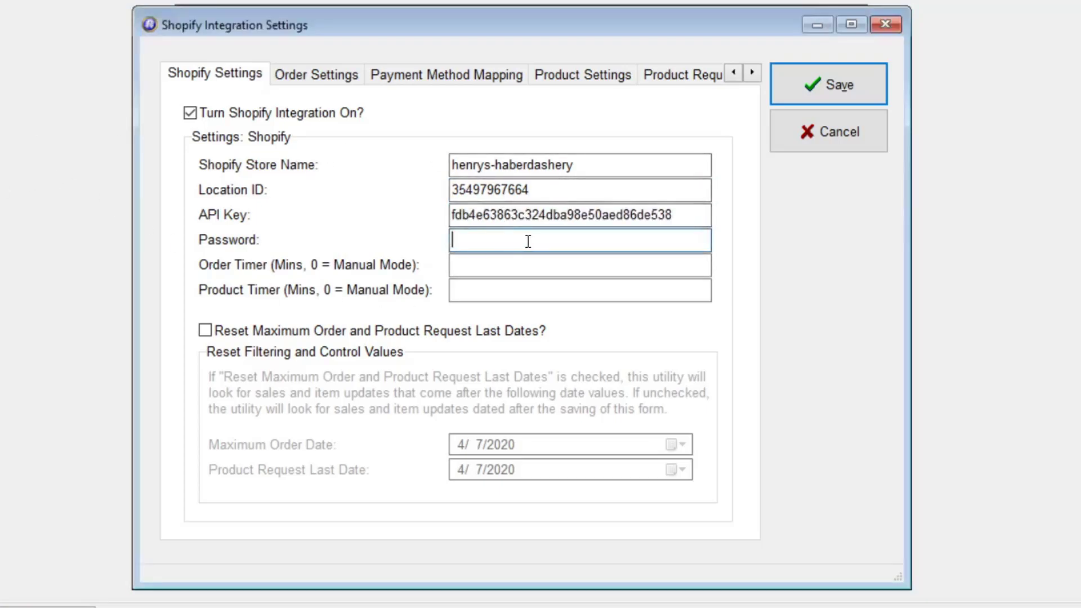
key(ctrl+v)
- Set both the Order Timer and Product Timer to 0
click(486, 265)
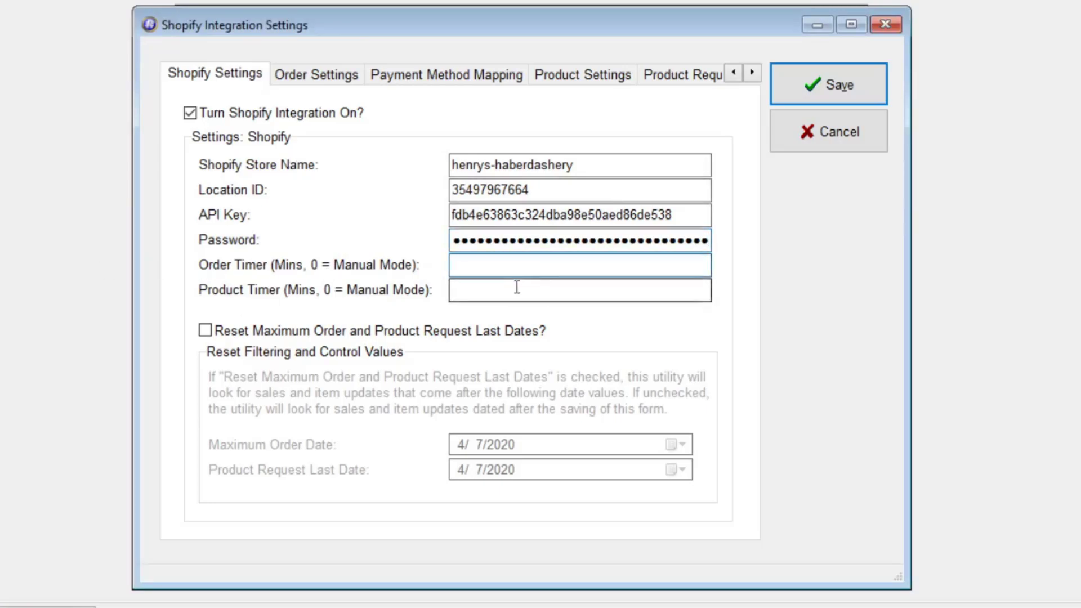
text(0)
click(528, 285)
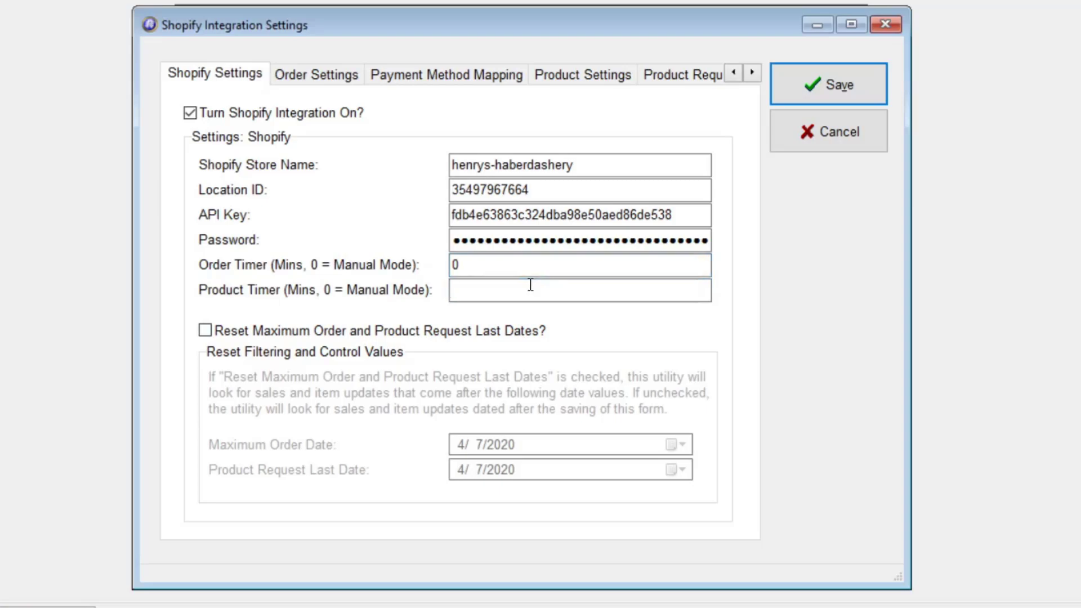
text(0)
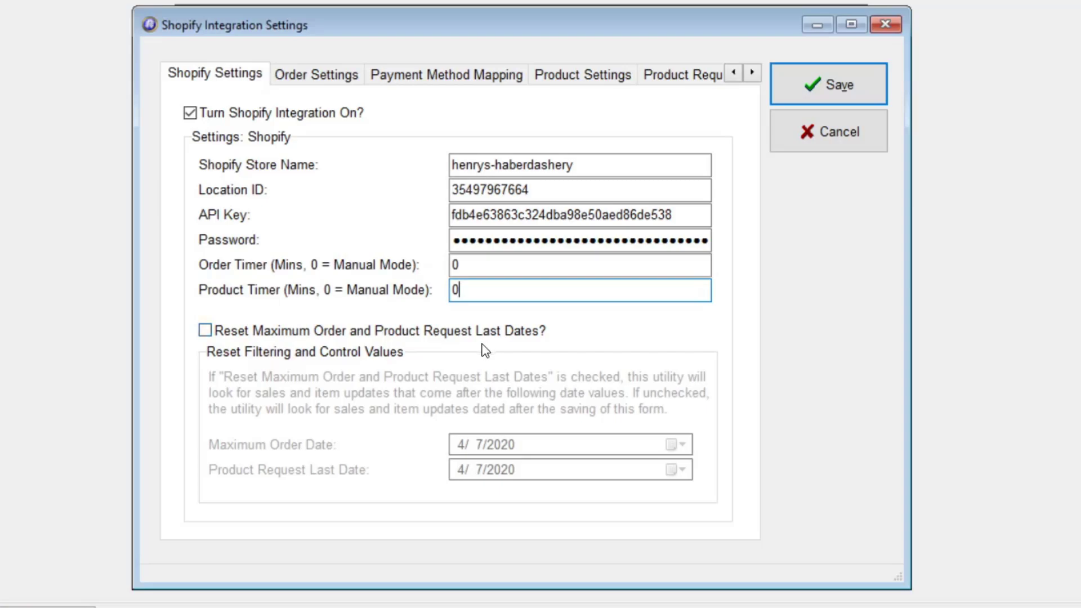
- On Order Settings, set Reg ID to 10 and Clerk ID and Promotion Code to WEB
click(319, 82)
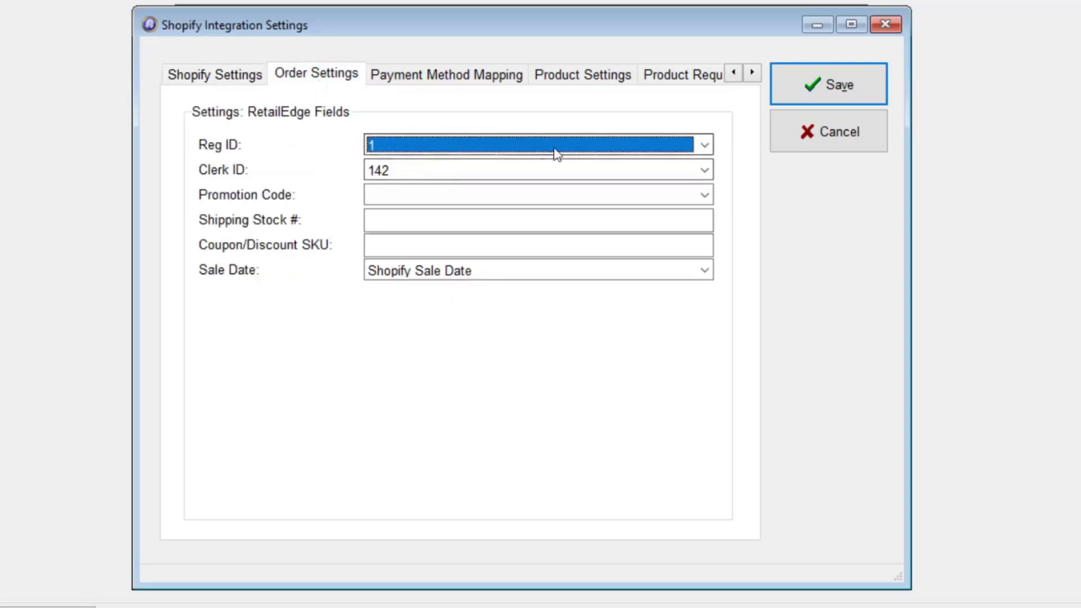
click(705, 145)
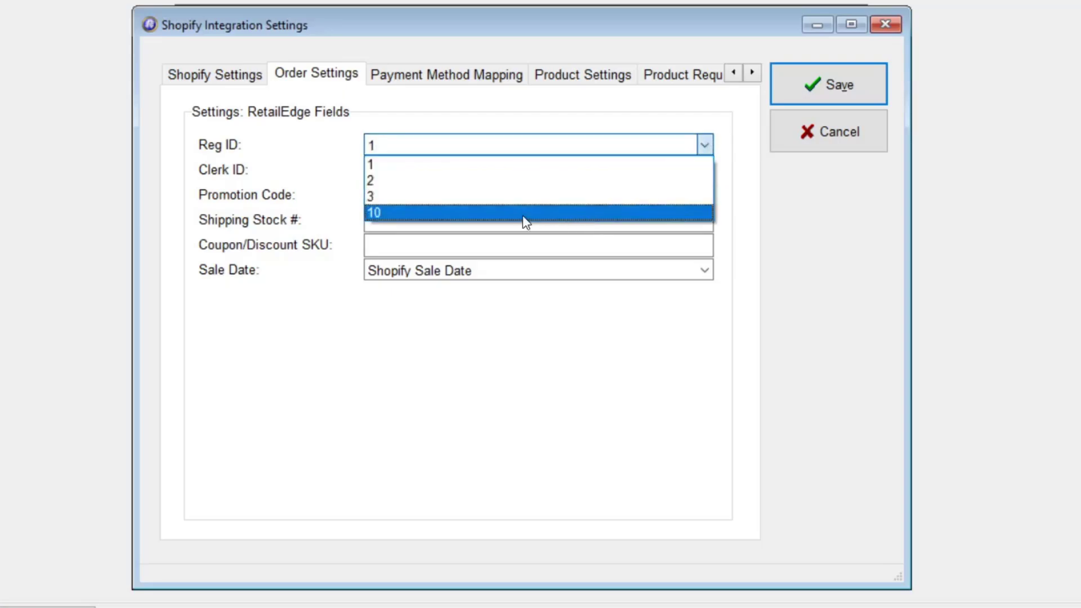
click(523, 215)
click(504, 175)
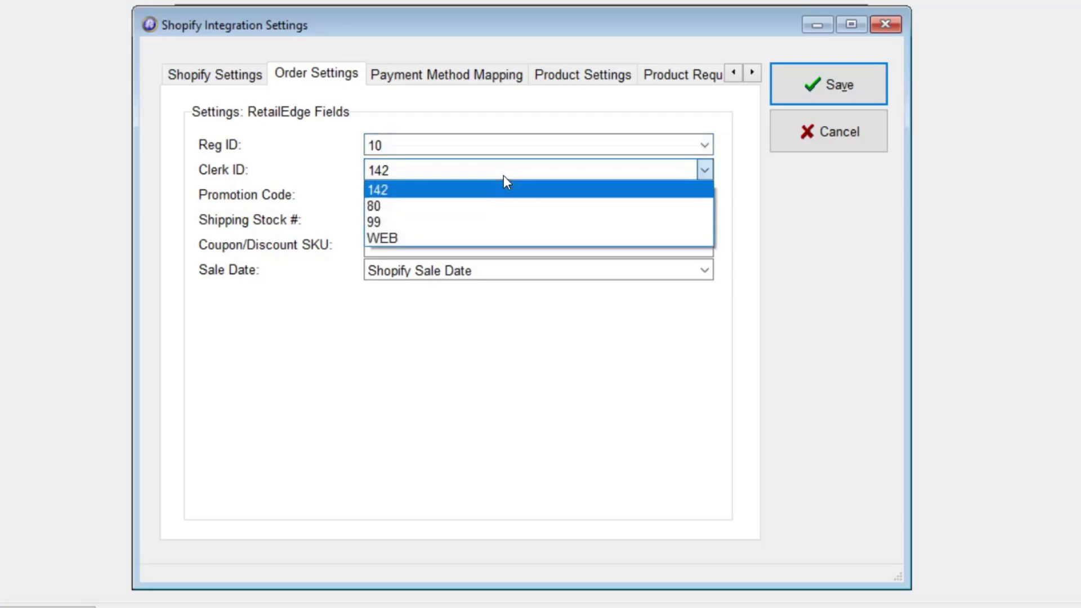
click(454, 241)
click(438, 199)
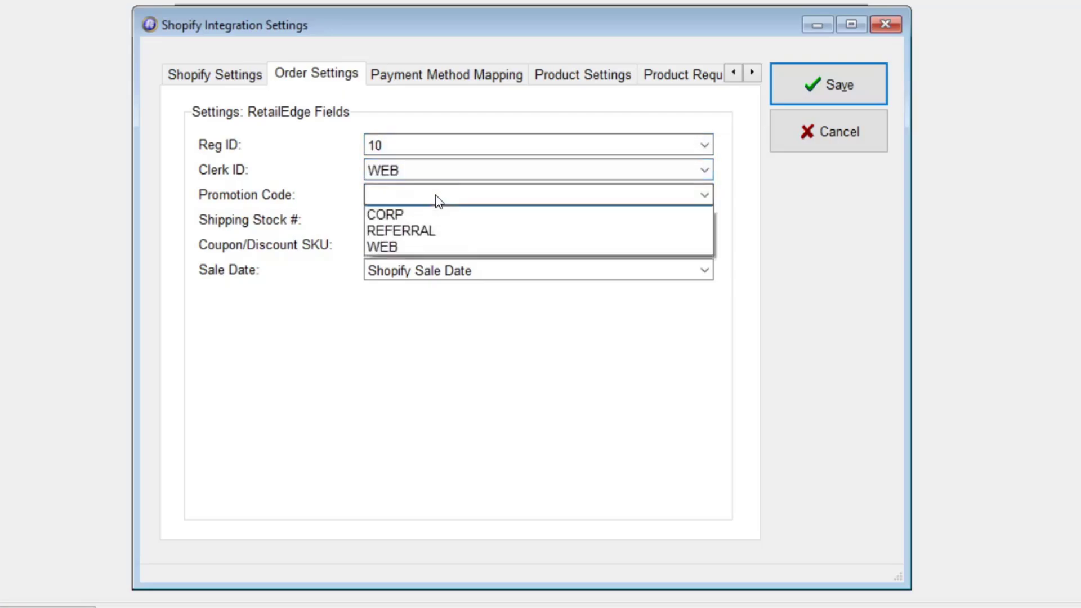
click(426, 254)
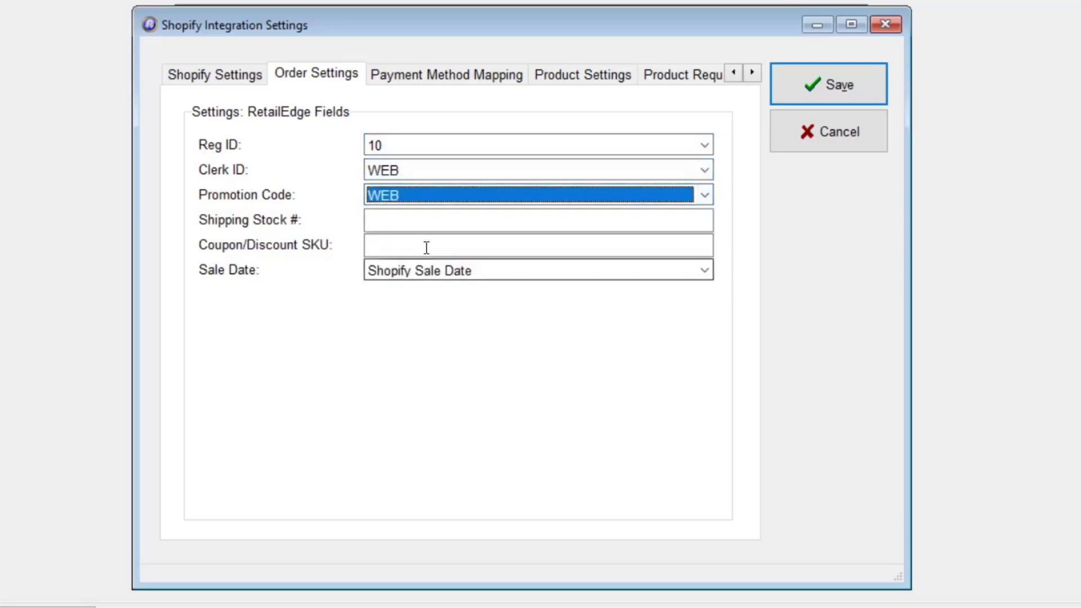
- Enter SHIP as shipping stock and COUPON as coupon SKU, keeping Shopify Sale Date
click(427, 226)
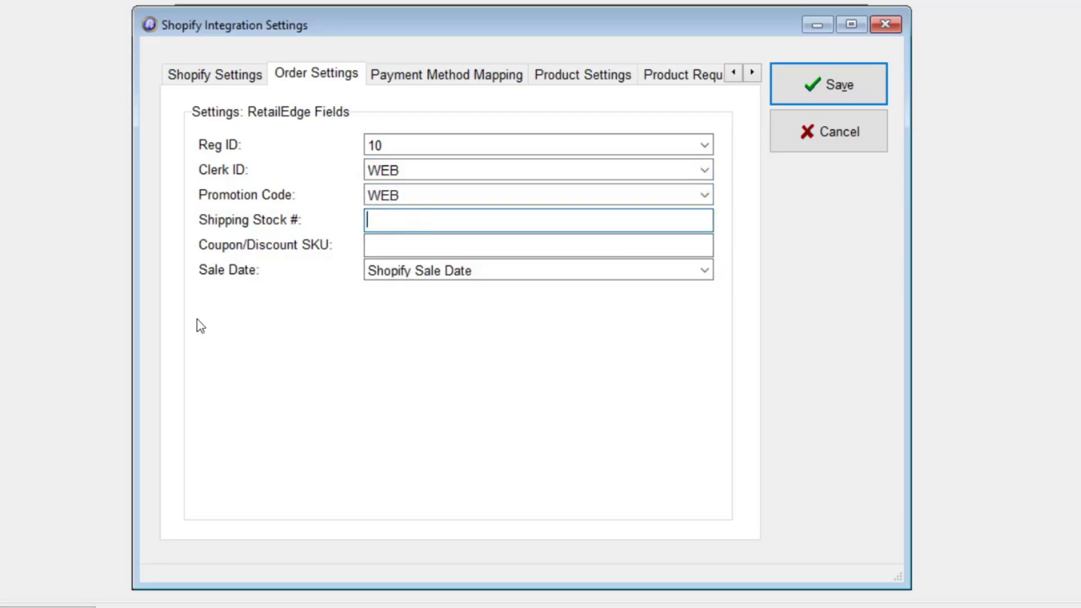
text(SHIP)
click(406, 248)
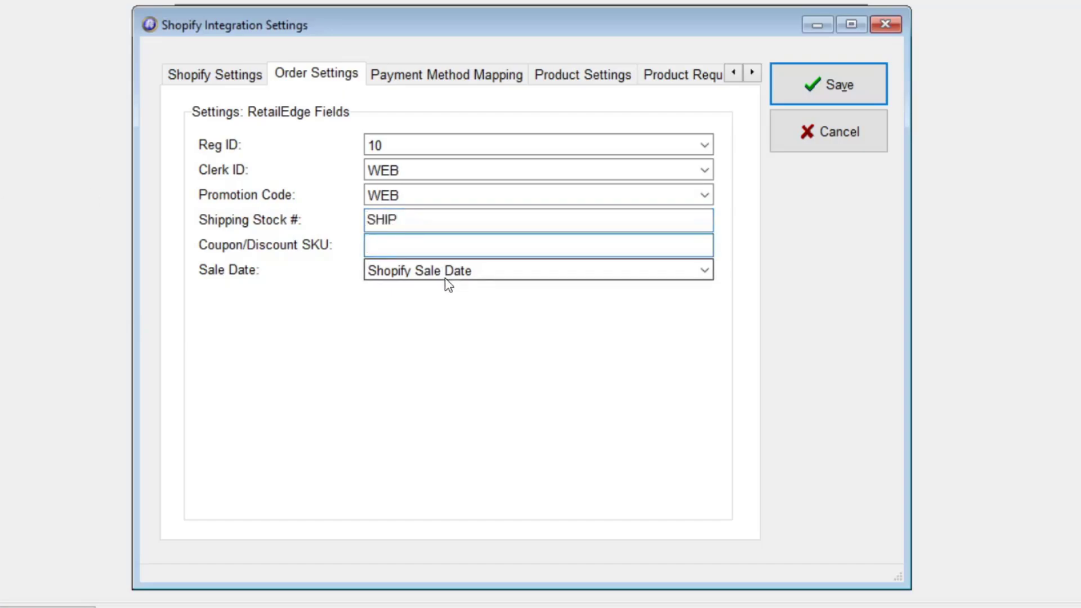
text(COUPON)
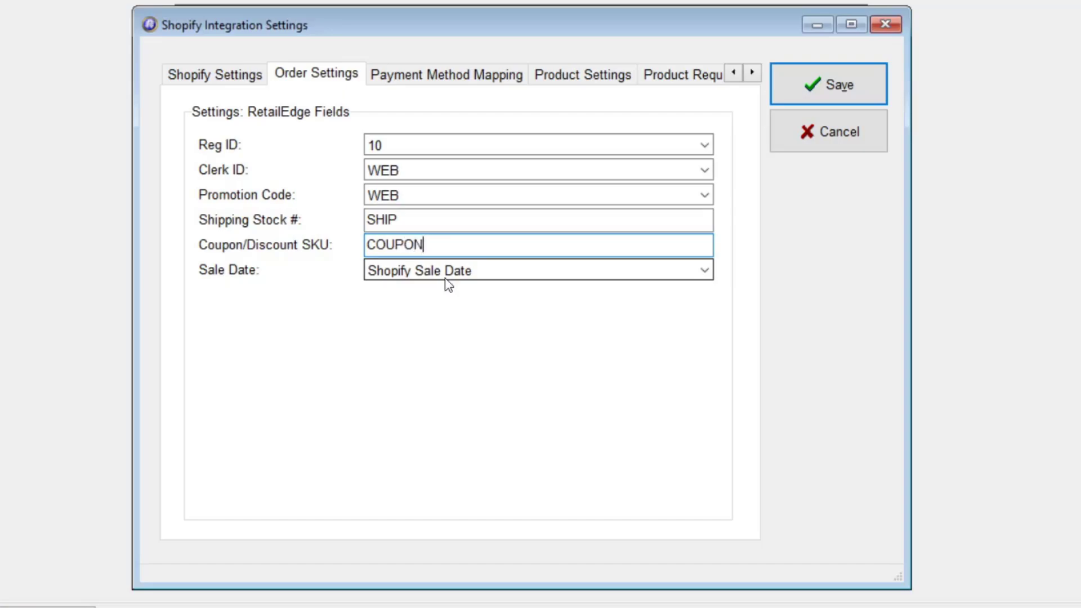
click(522, 275)
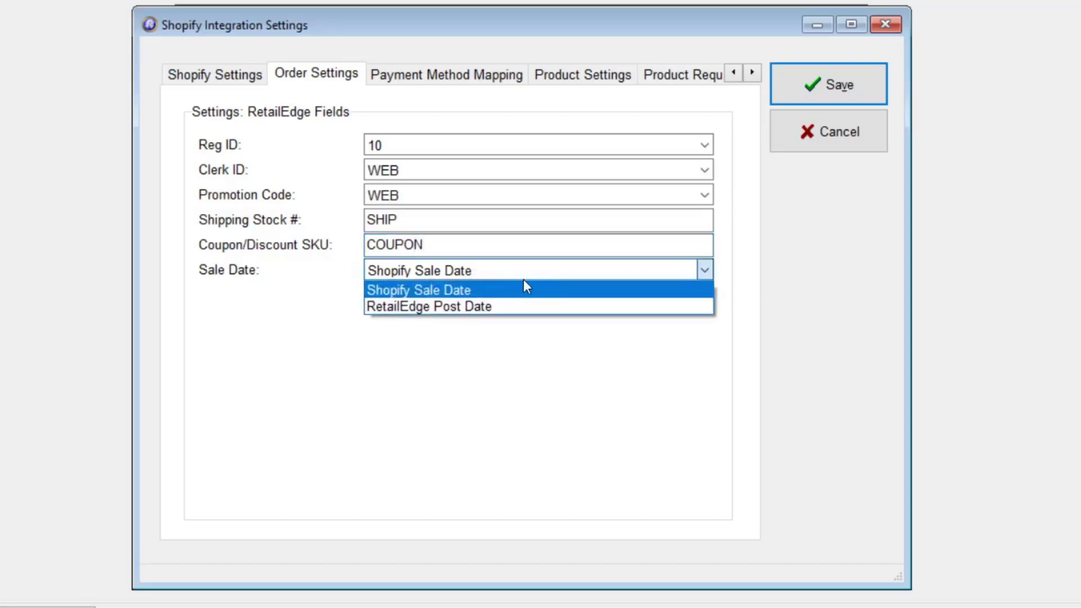
click(749, 285)
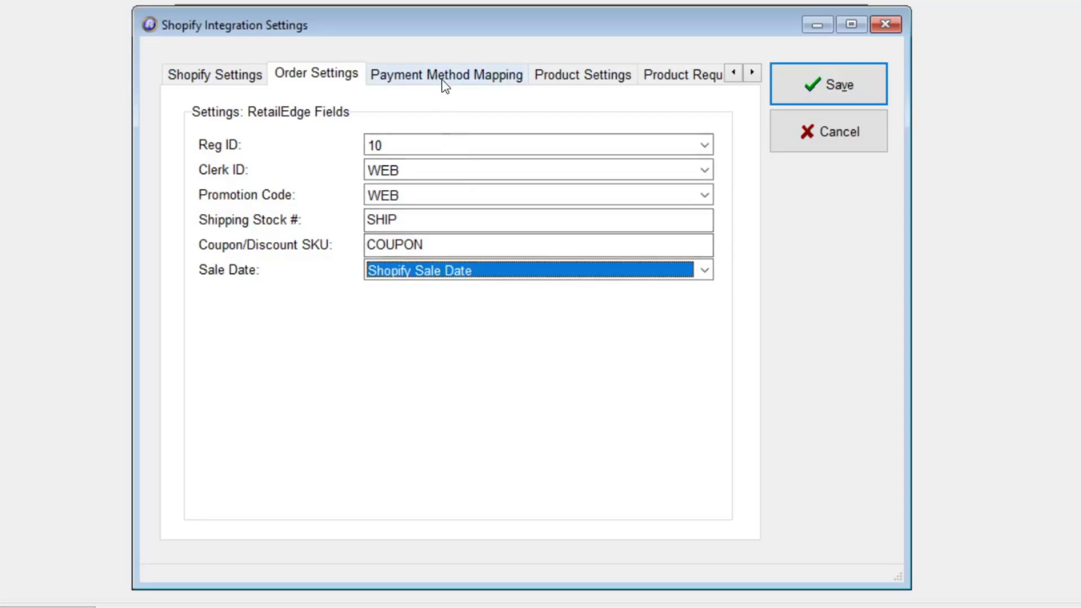
- Map the DEFAULT Shopify payment to RetailEdge's WEB payment, adding no other mapping
click(501, 84)
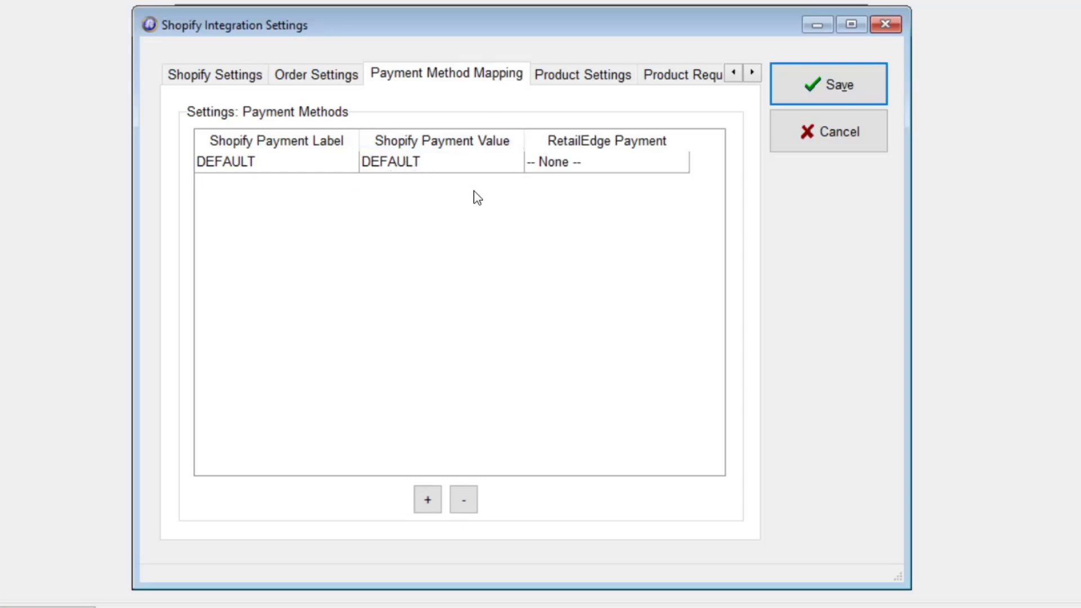
click(576, 164)
click(576, 164)
click(678, 163)
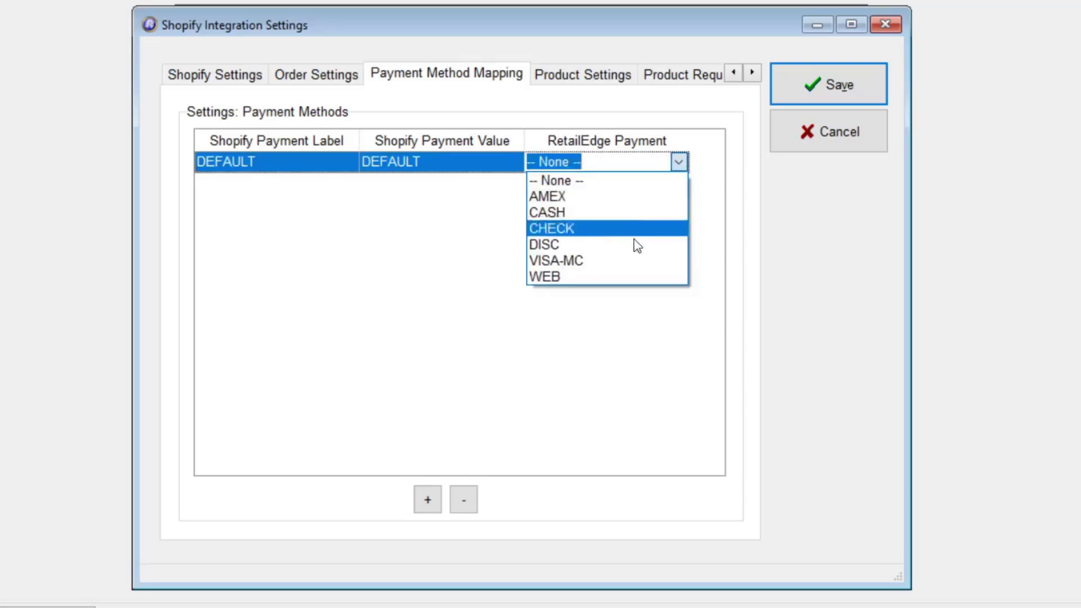
click(604, 279)
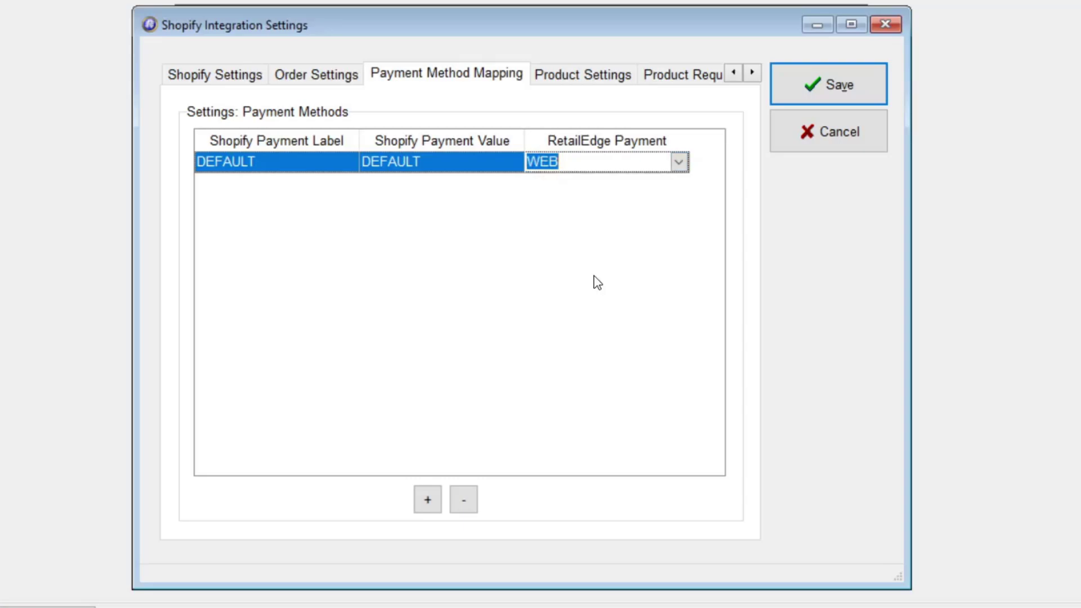
click(424, 505)
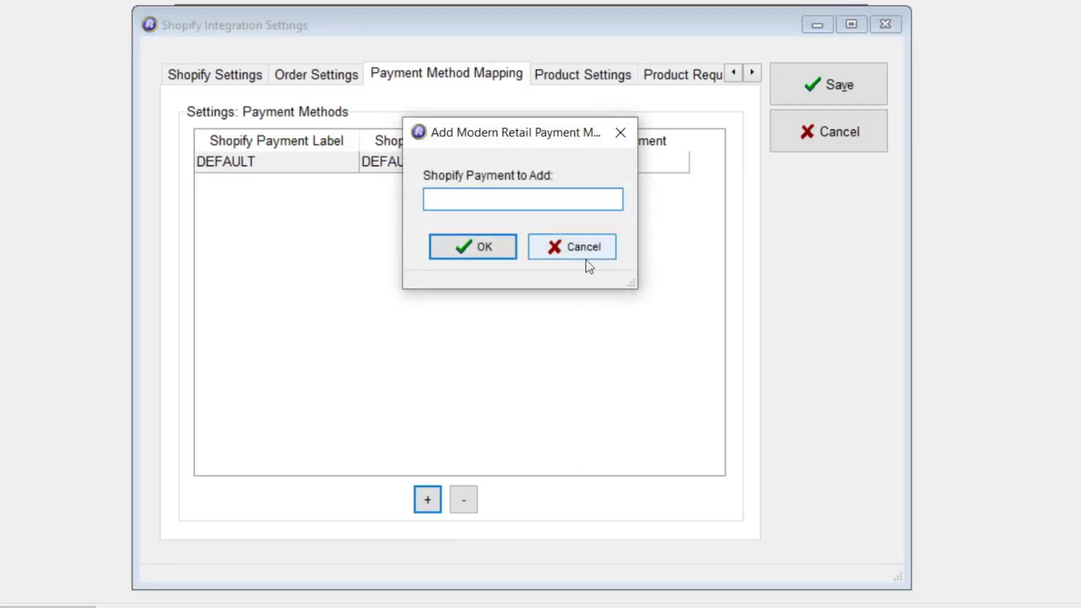
click(600, 252)
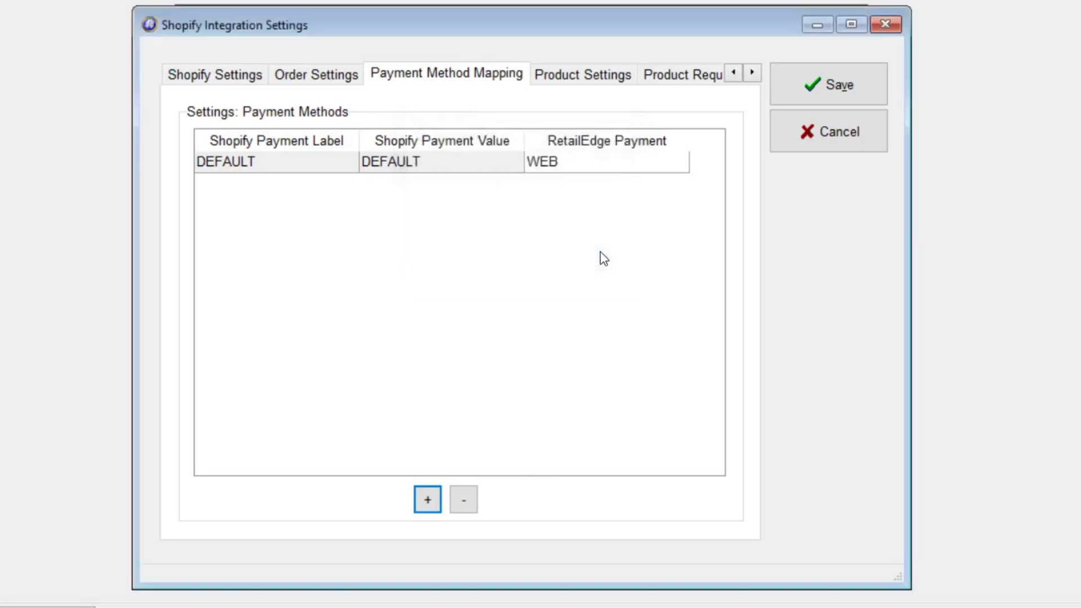
- Set Sale Price to Price 5, keeping Price Was and ALWAYS send Pricing
click(599, 80)
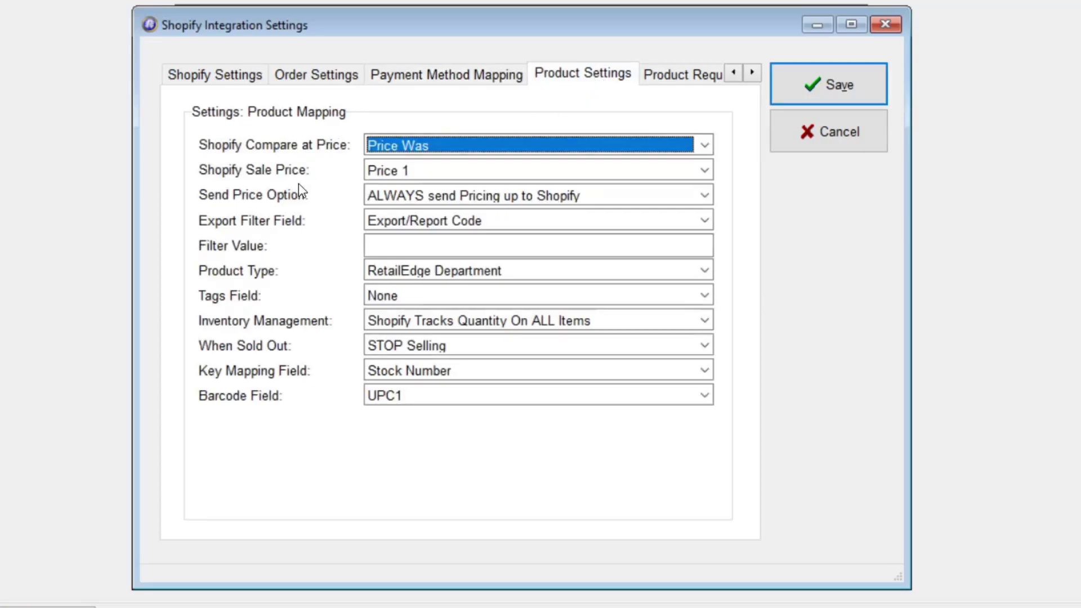
click(708, 143)
click(707, 143)
click(698, 167)
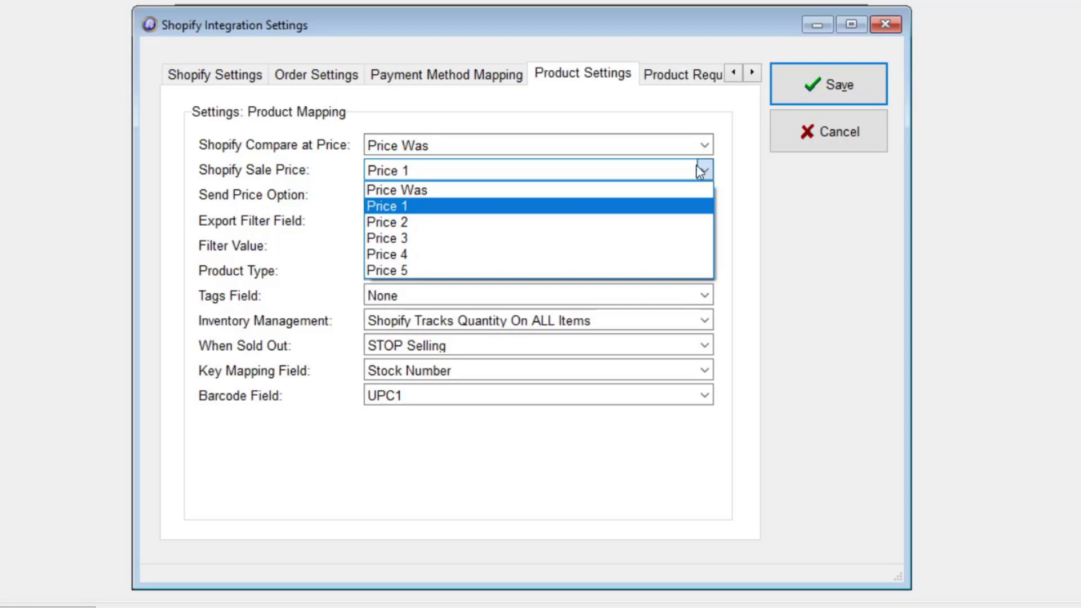
click(514, 271)
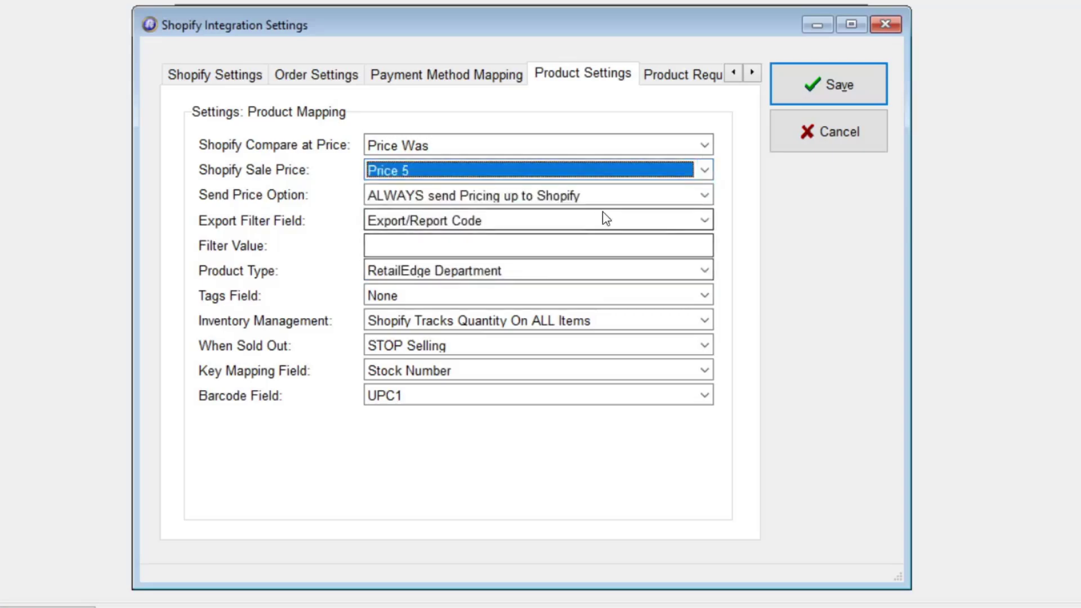
click(708, 196)
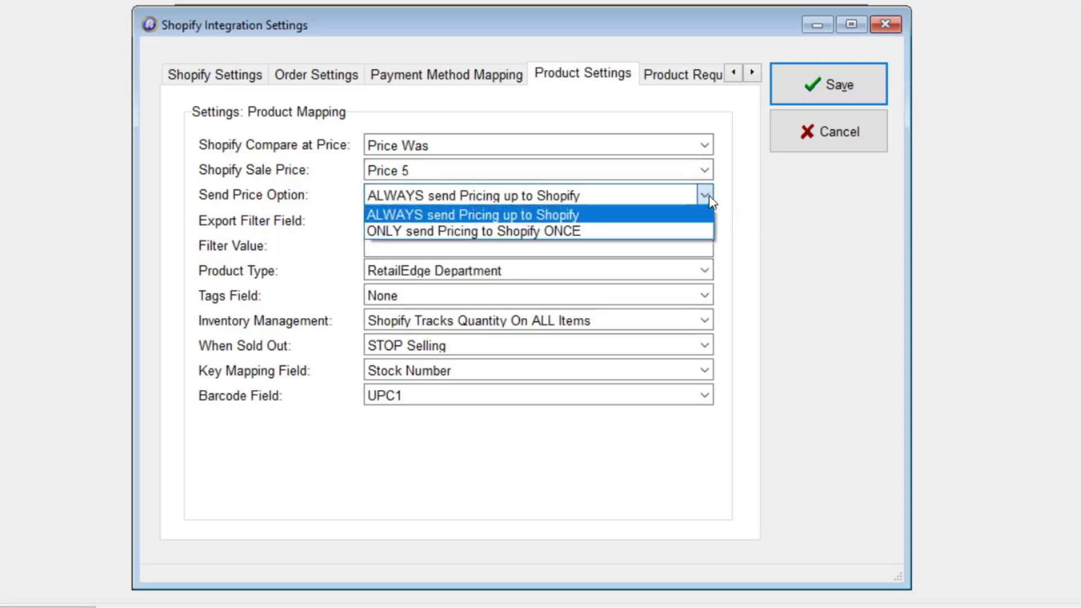
click(638, 214)
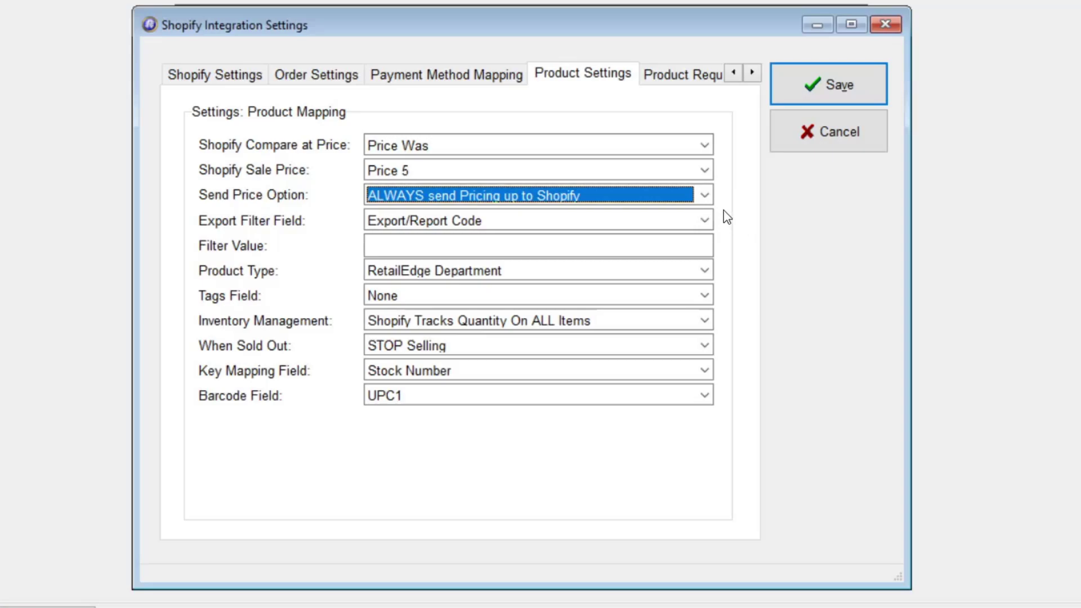
- Filter exports by Export/Report Code value SHOP, with Product Type as RetailEdge Department
click(705, 220)
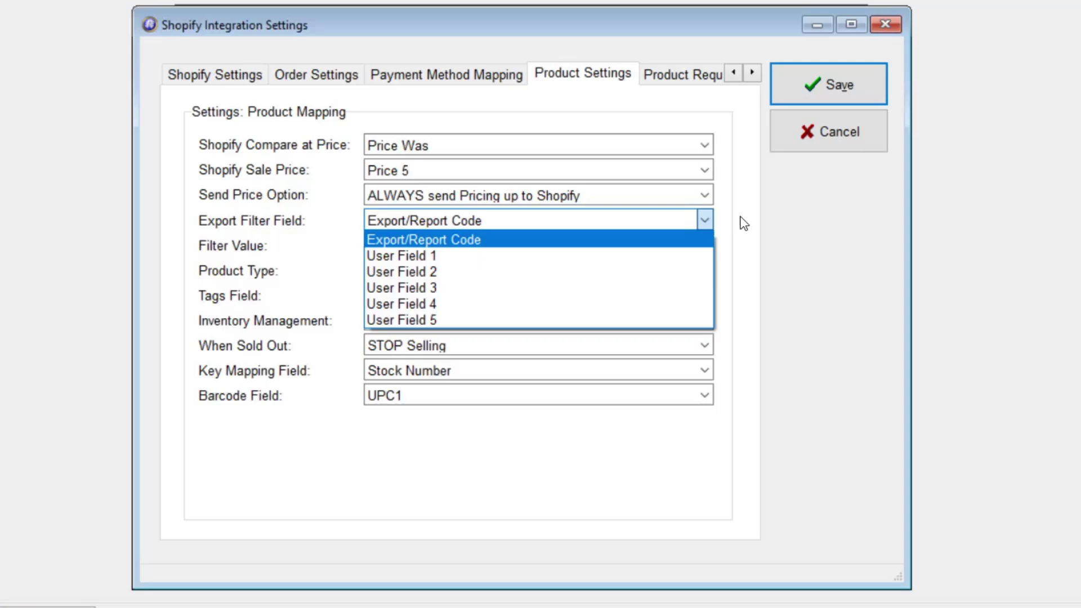
click(551, 241)
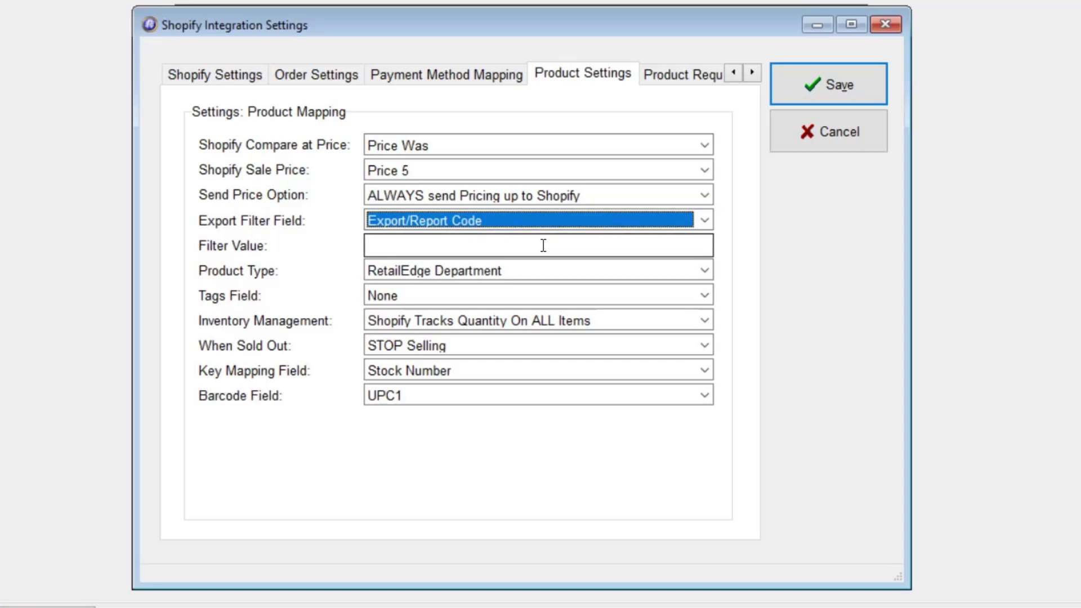
click(543, 246)
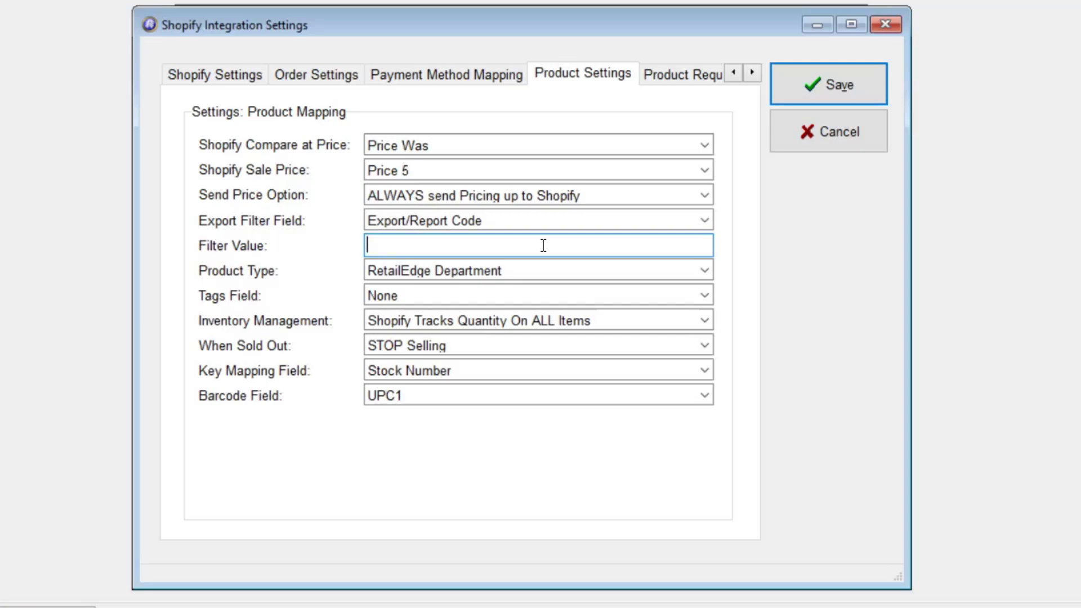
text(SHOP)
click(660, 271)
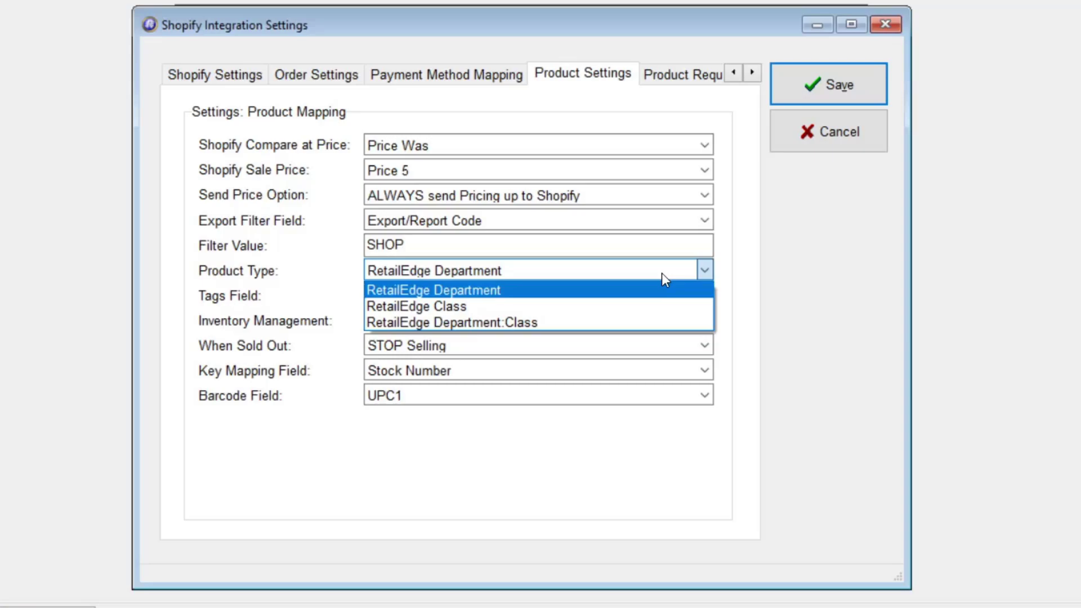
click(766, 261)
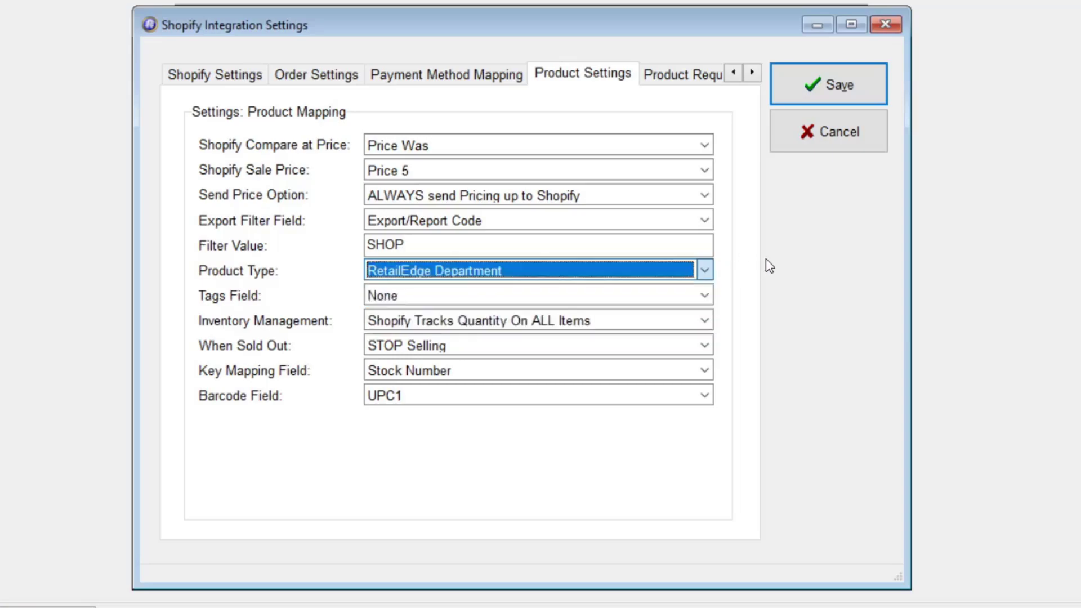
- Set Tags Field to User Field 2, keeping all-item quantity tracking and STOP Selling
click(660, 296)
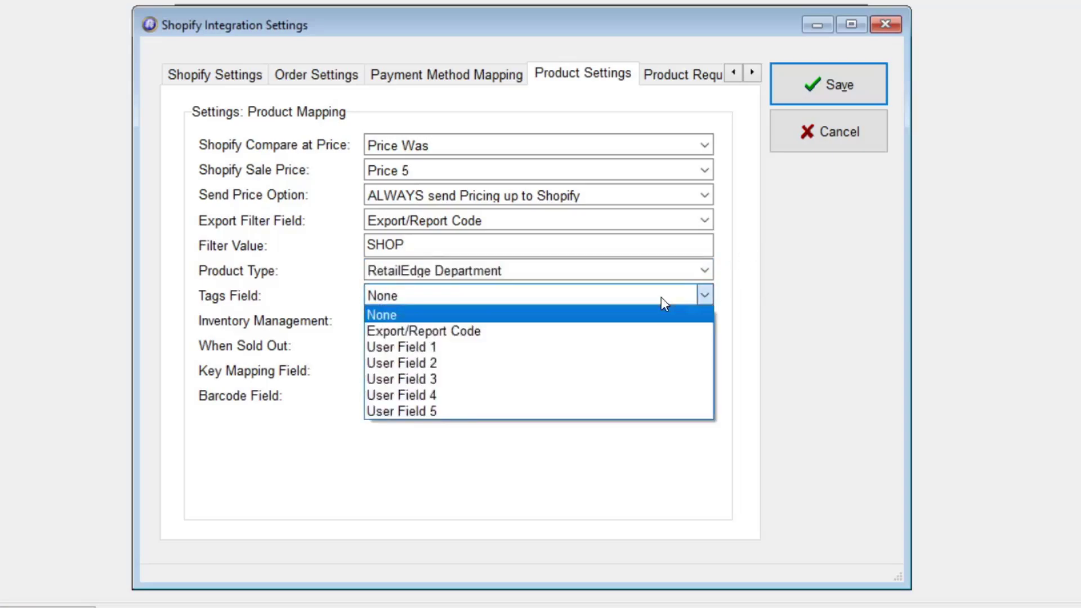
click(606, 363)
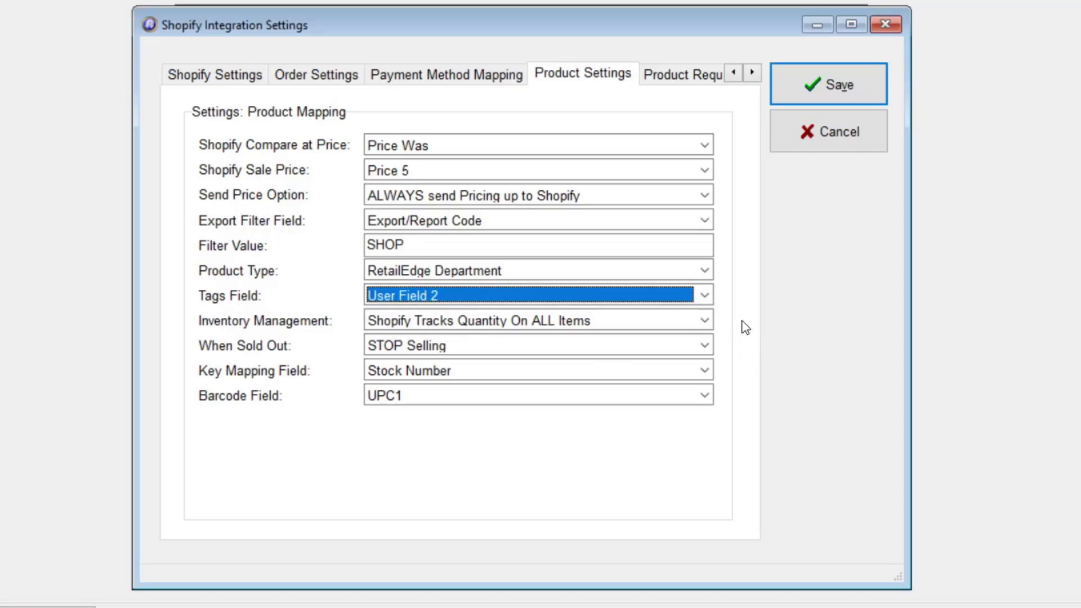
click(707, 320)
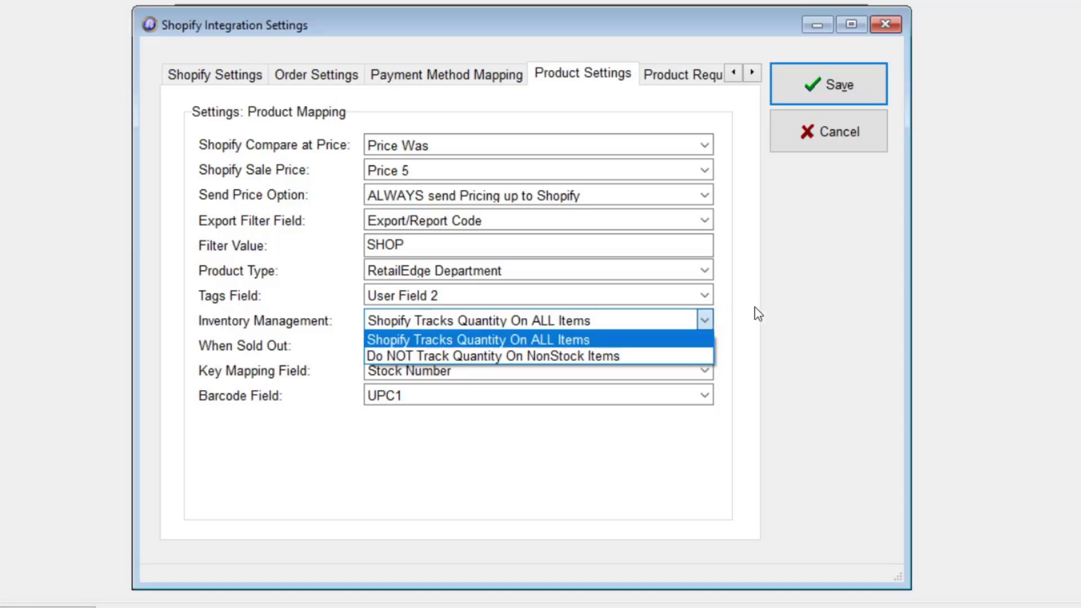
click(754, 307)
click(705, 346)
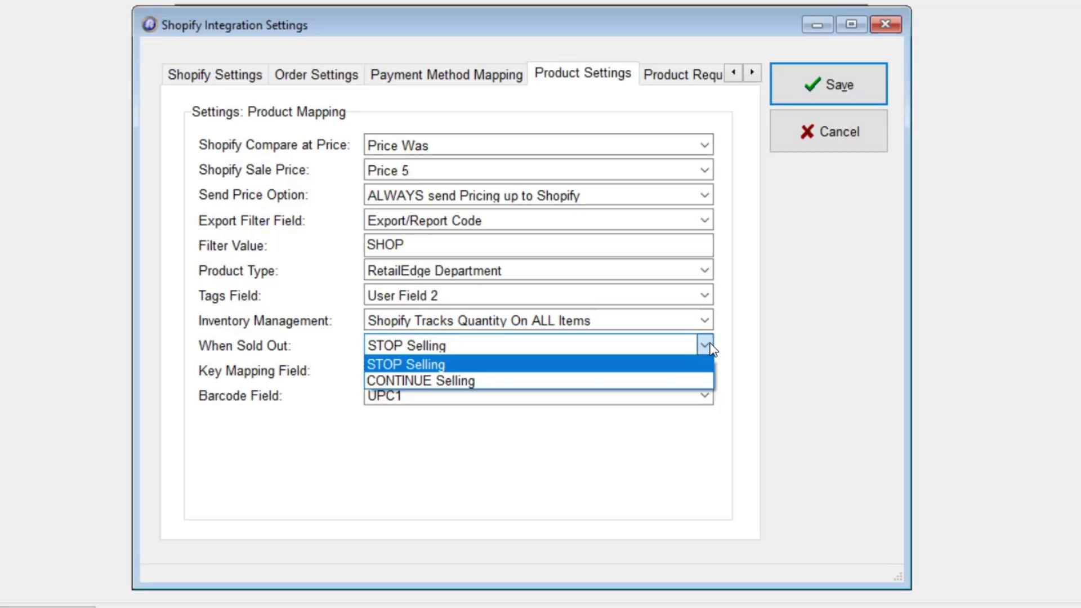
click(758, 346)
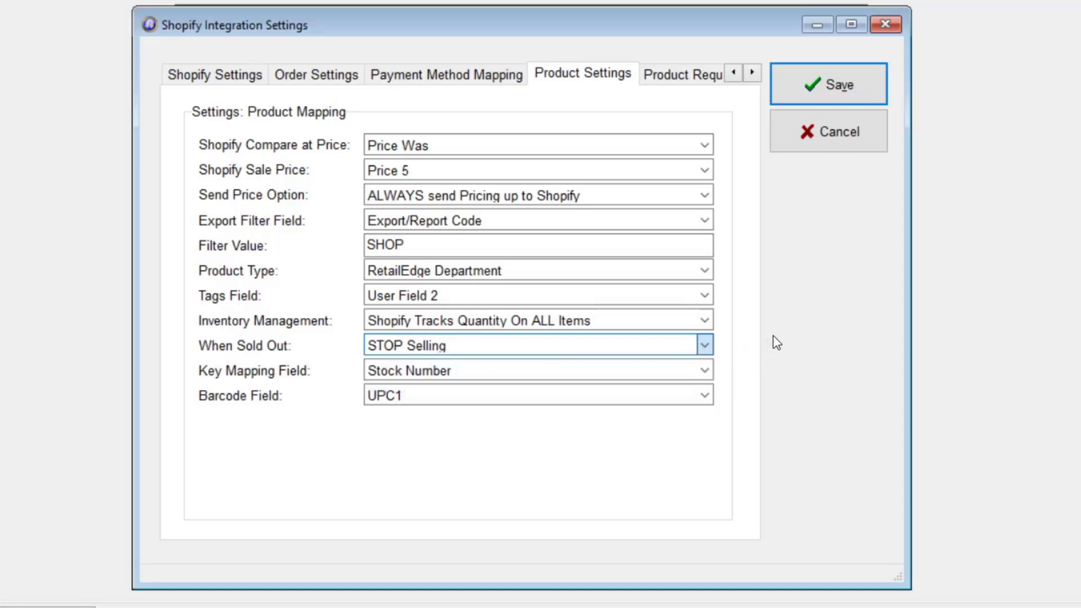
- Set Key Mapping Field to ItemID and keep Barcode Field as UPC1
click(704, 370)
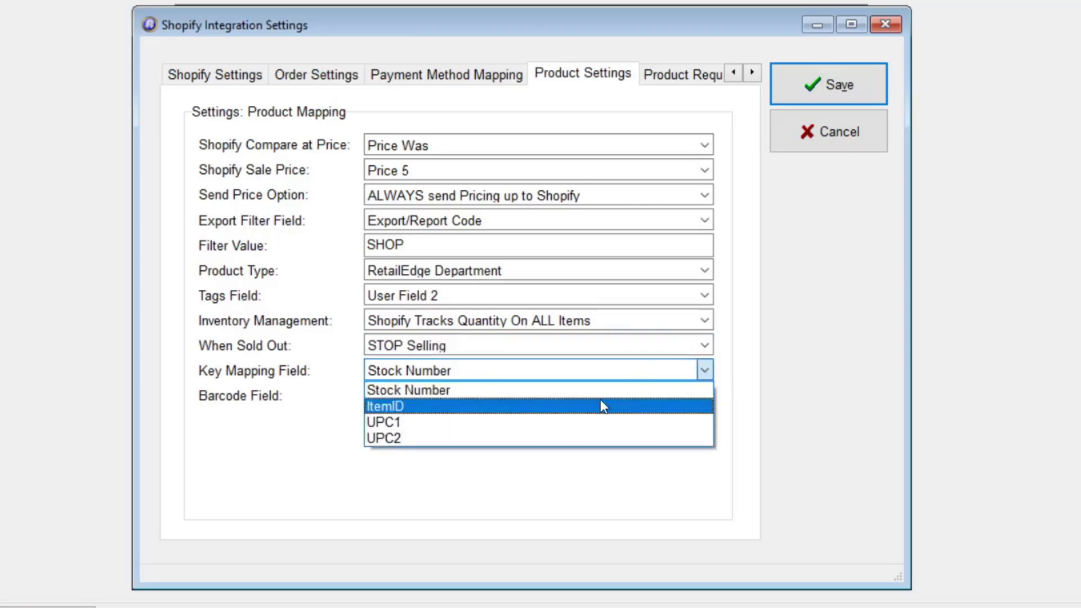
click(600, 406)
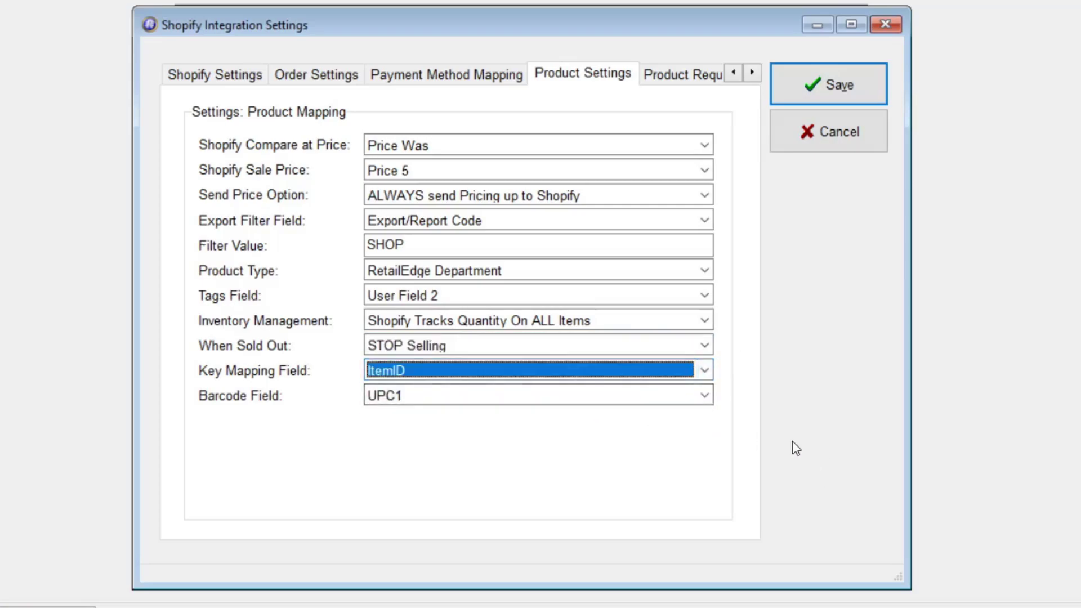
click(705, 371)
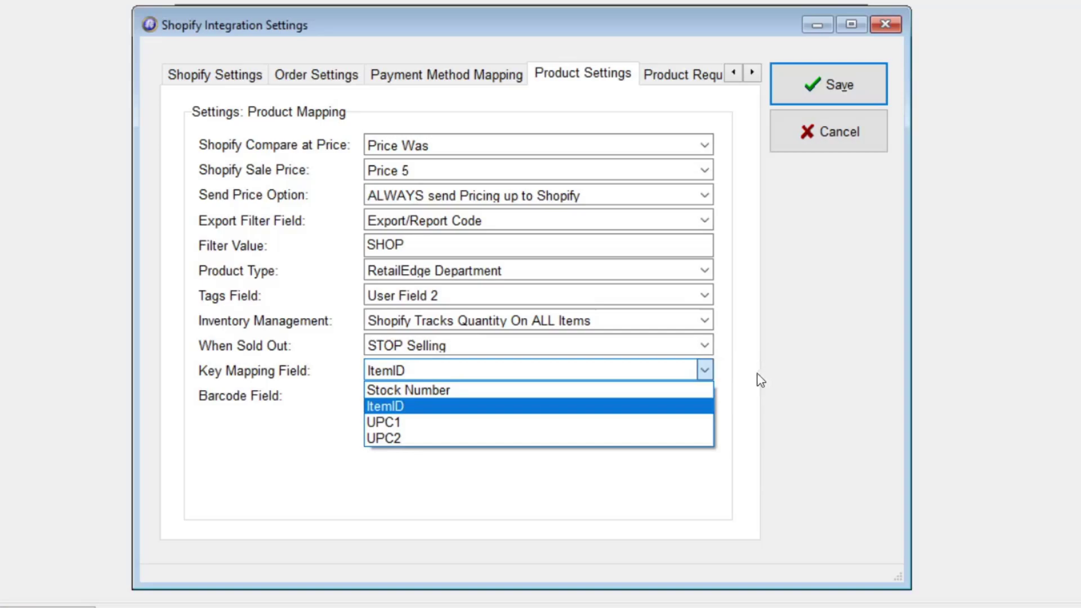
click(765, 405)
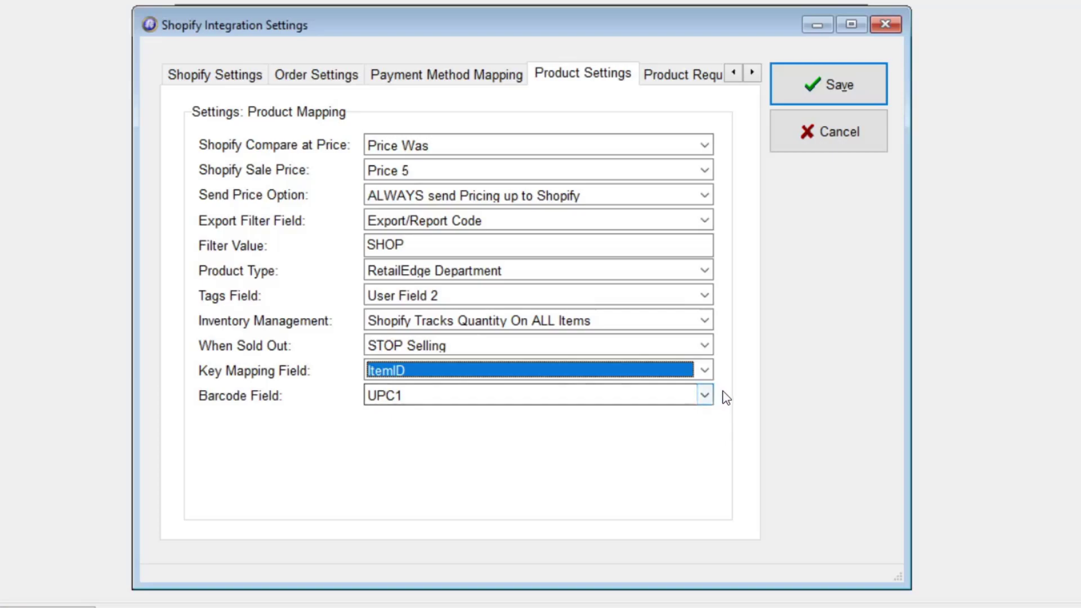
click(705, 397)
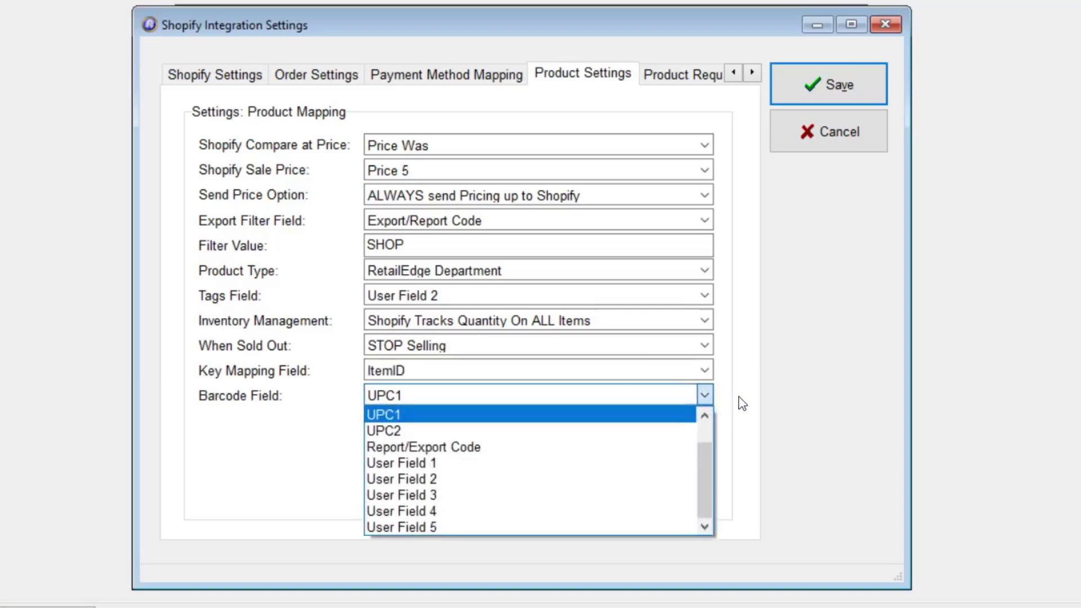
click(716, 493)
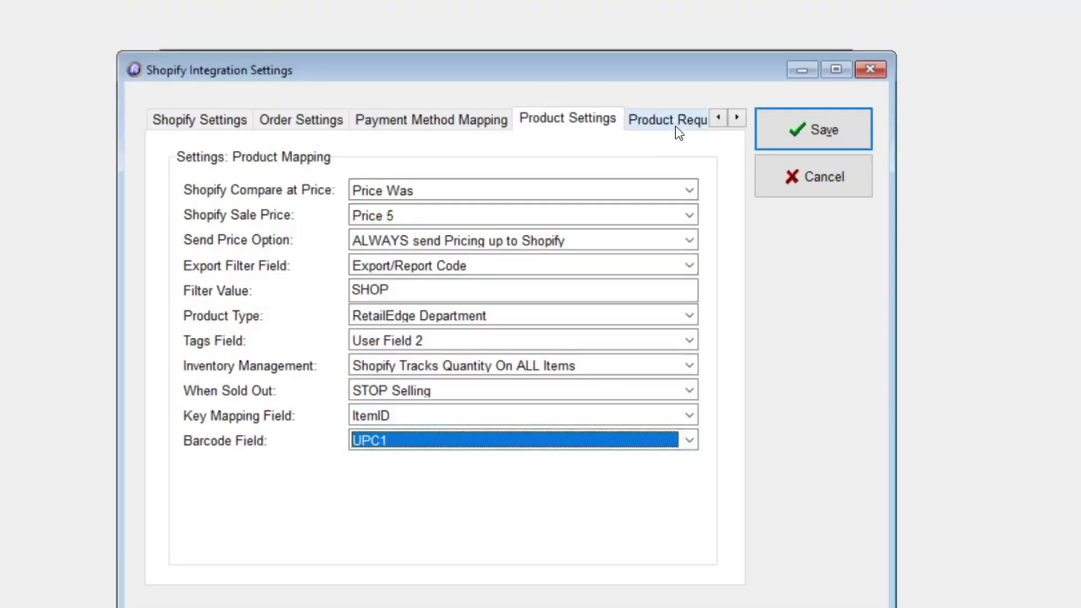
- Tick Outlet and then All under Product Request Locations to cover Main, Outlet and Warehouse
click(736, 117)
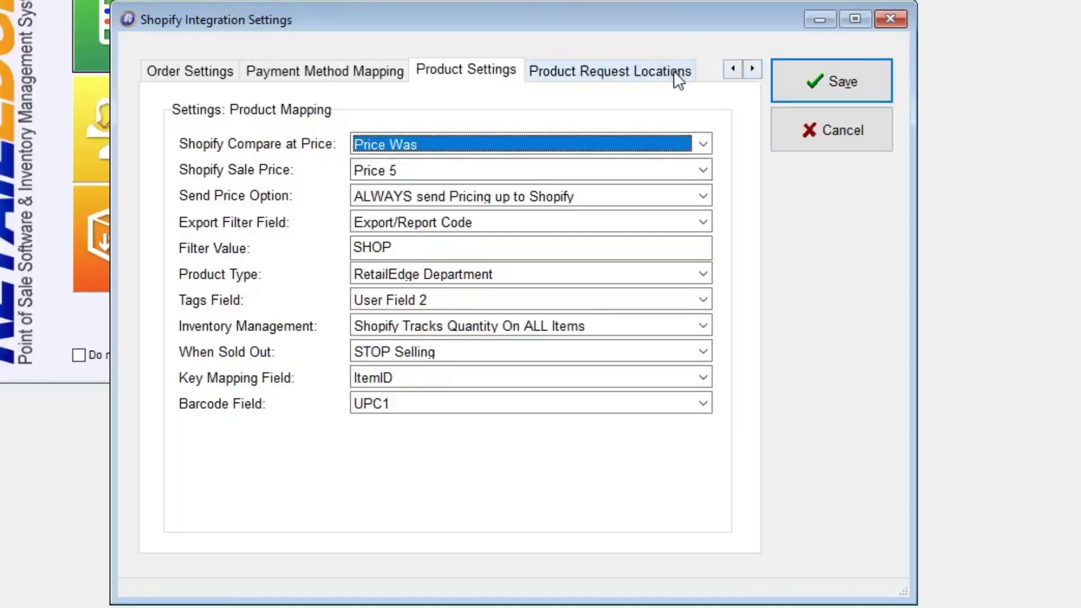
click(675, 74)
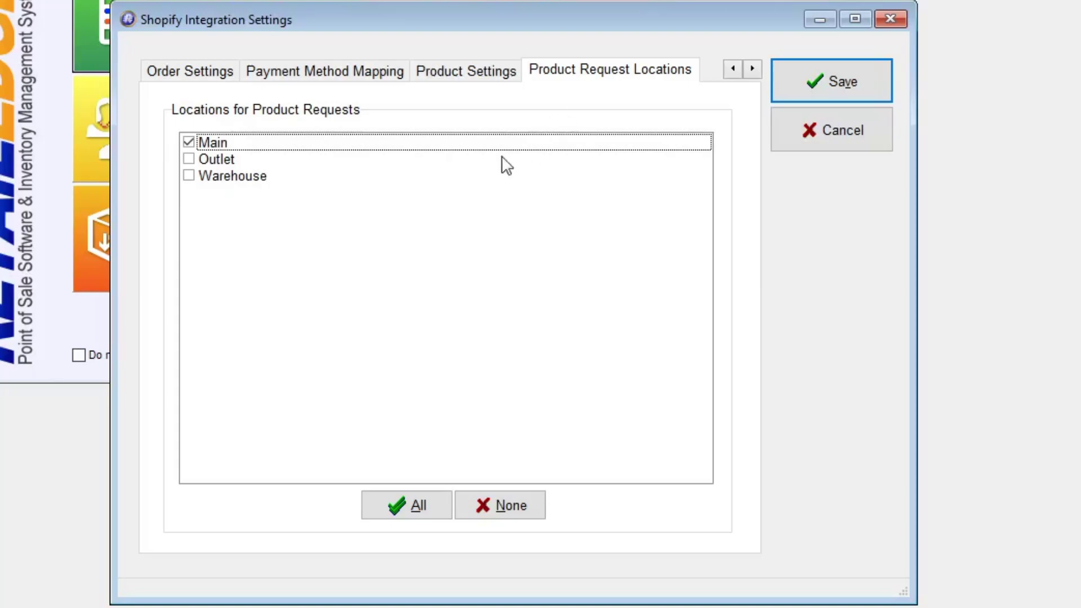
click(190, 159)
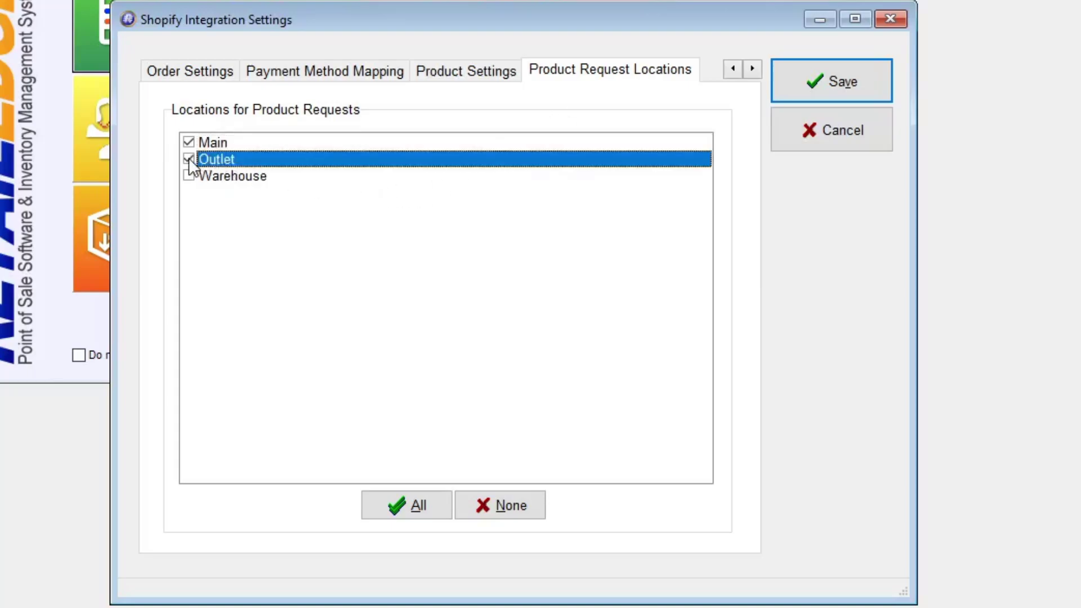
click(395, 510)
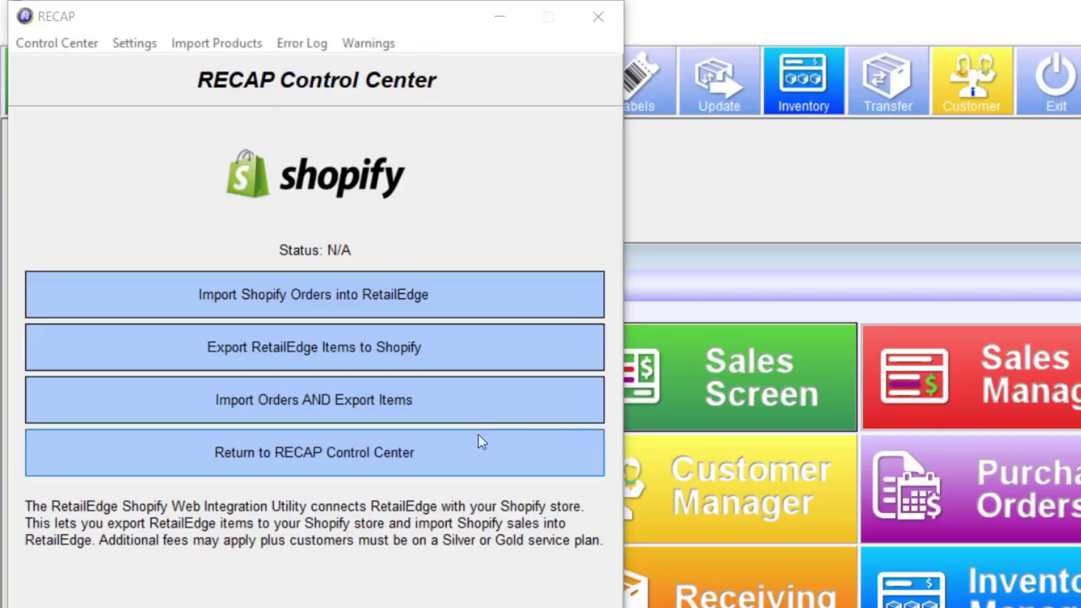
- Export the RetailEdge items to Shopify and dismiss the Product Request Complete message
click(465, 350)
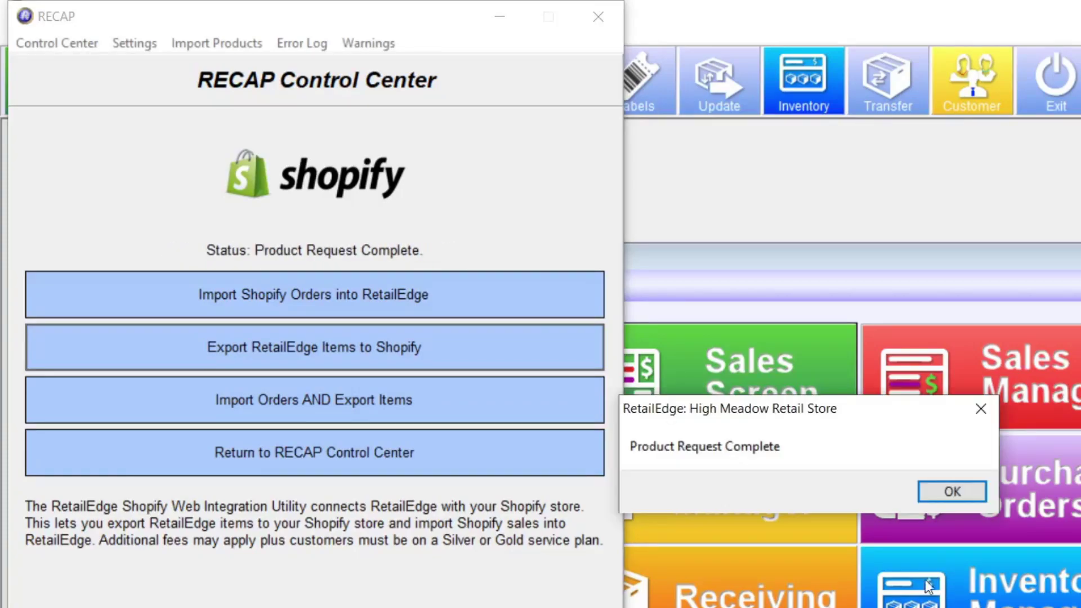
click(961, 494)
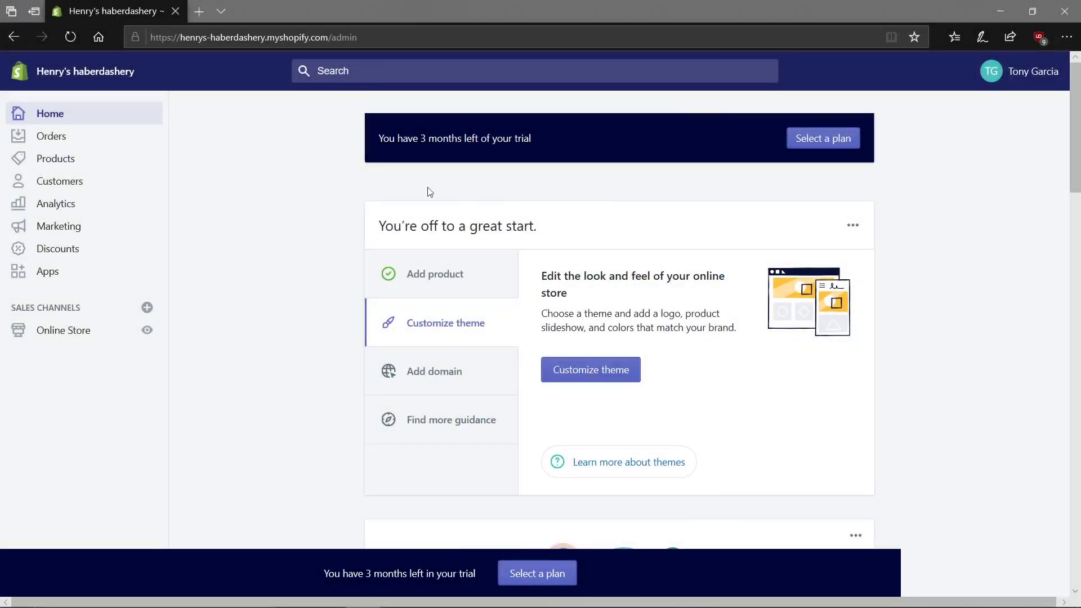
- Go to Products in the Shopify admin to list all products, including the exported Sample Matrix Family
click(63, 162)
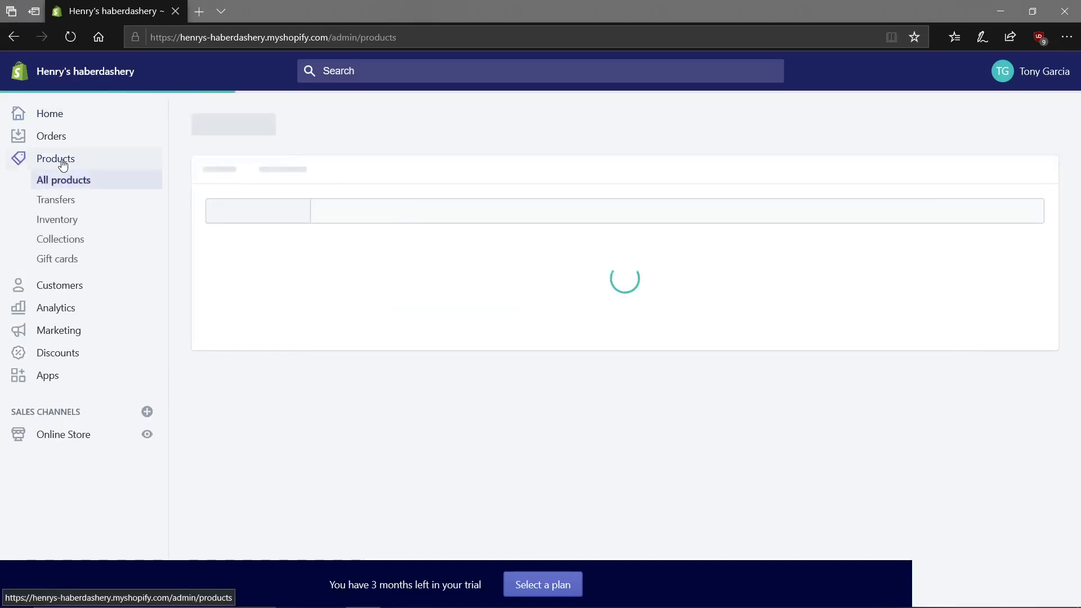